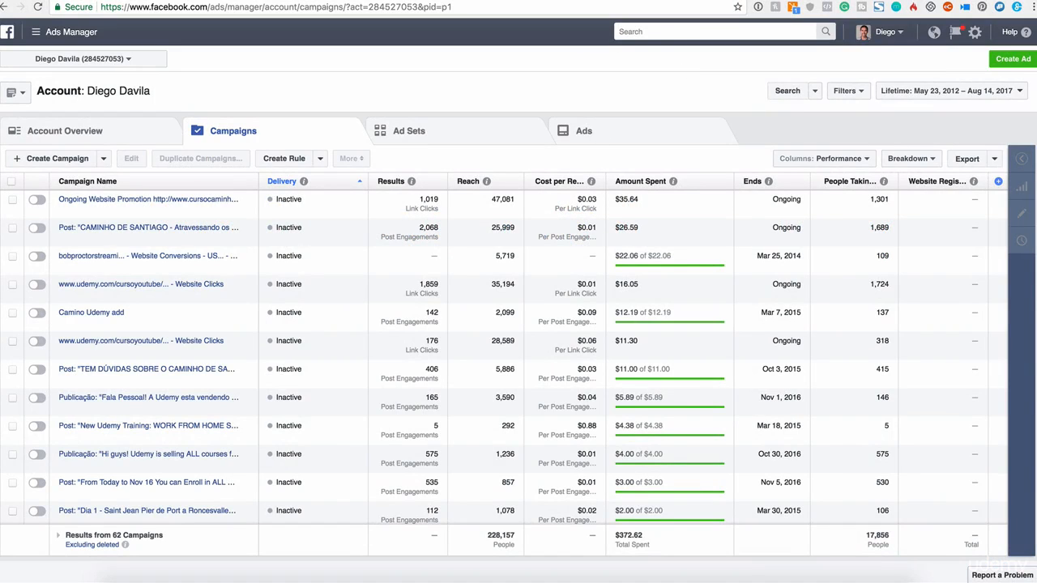
Start creating a new ad and look over the Awareness, Consideration and Conversion marketing objectives
left_click(1013, 60)
triple_click(474, 151)
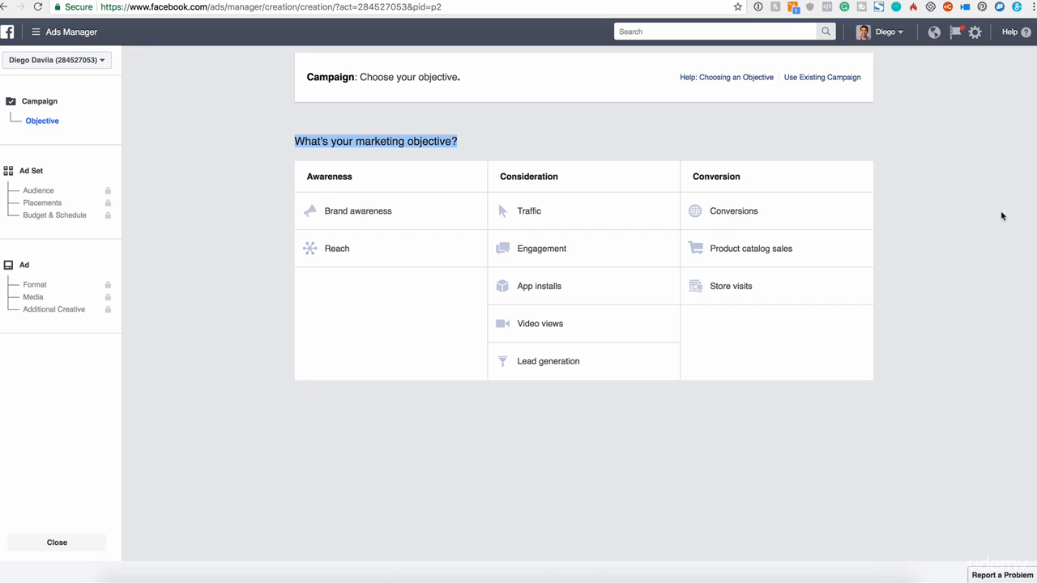
left_click(364, 135)
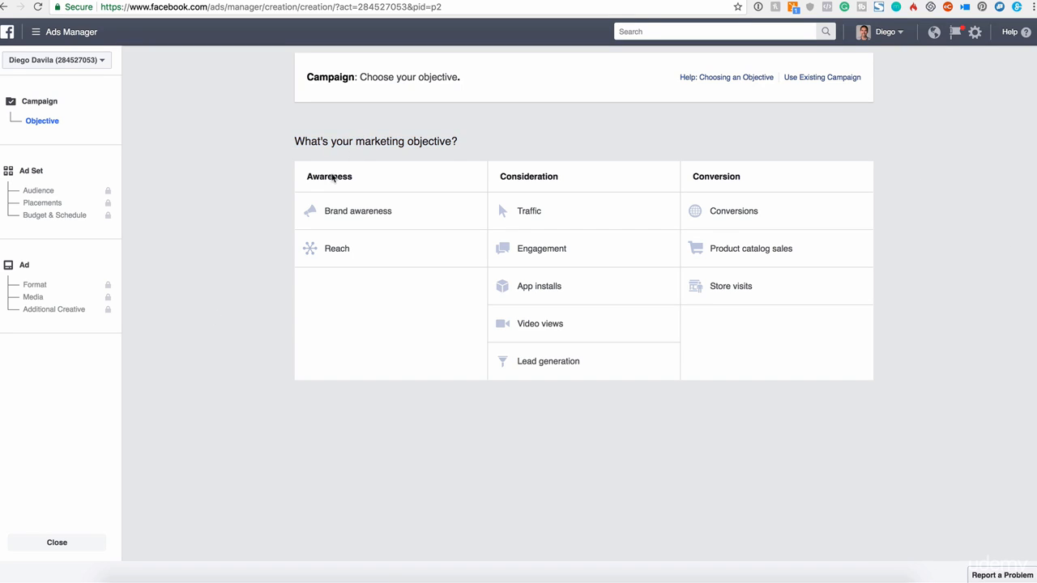
left_click_drag(308, 174, 323, 168)
double_click(350, 174)
double_click(545, 173)
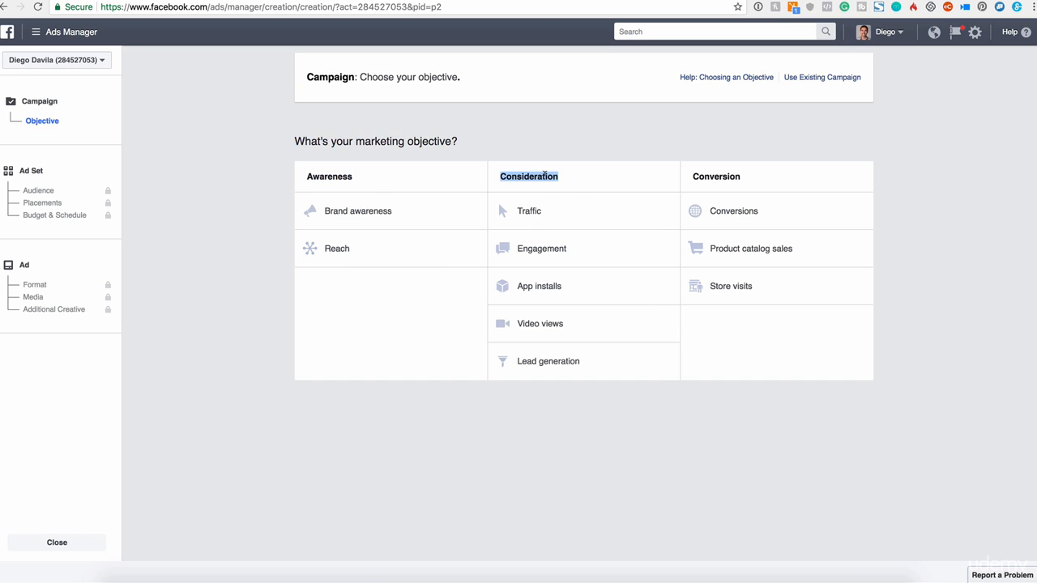
double_click(718, 173)
left_click(747, 181)
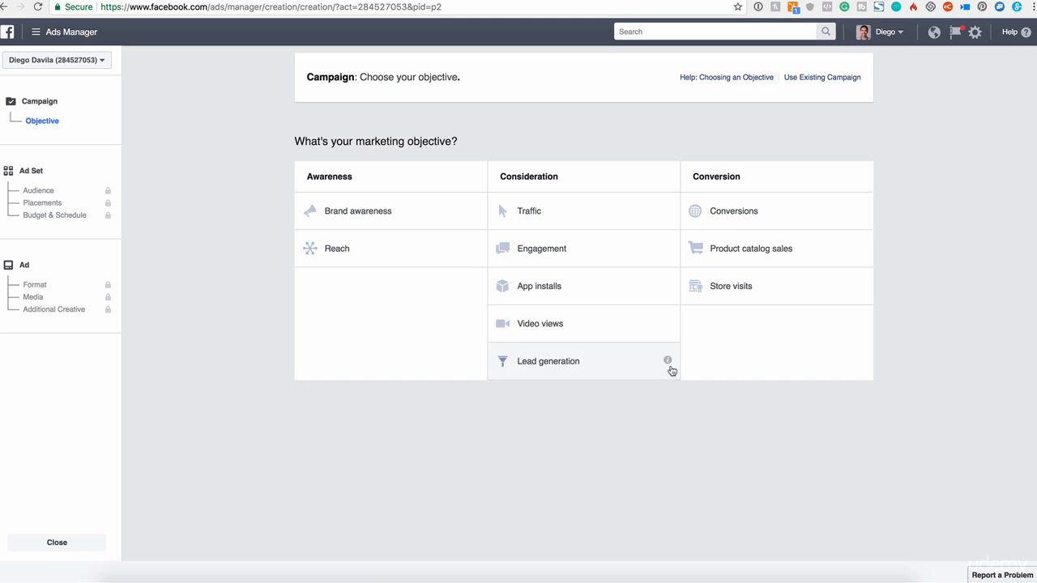
Examine the descriptions of the marketing objectives, including Brand awareness, Reach, Traffic and Conversions
mouse_move(669, 367)
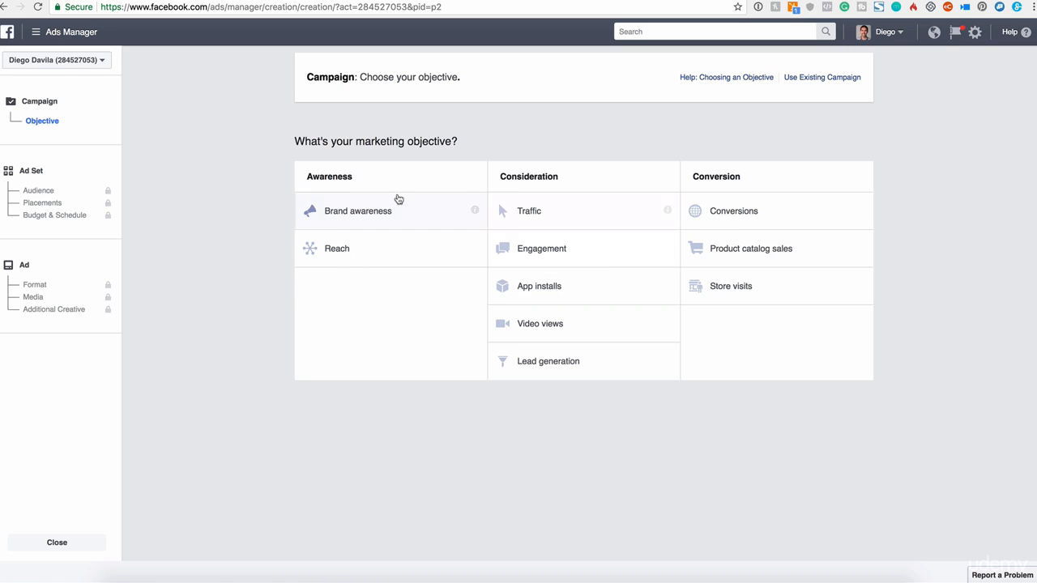
mouse_move(476, 212)
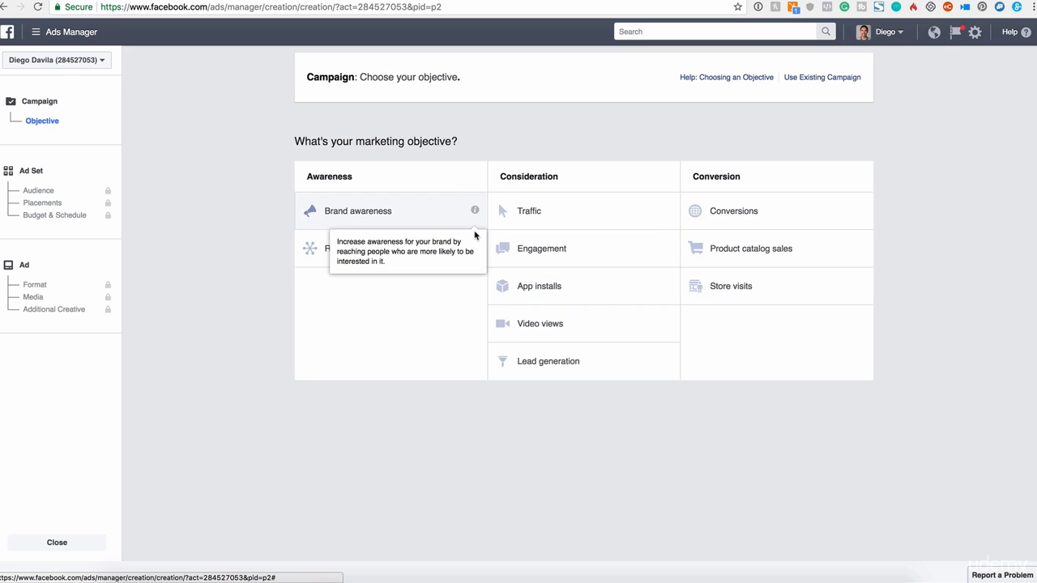
left_click_drag(318, 137, 473, 143)
left_click(473, 143)
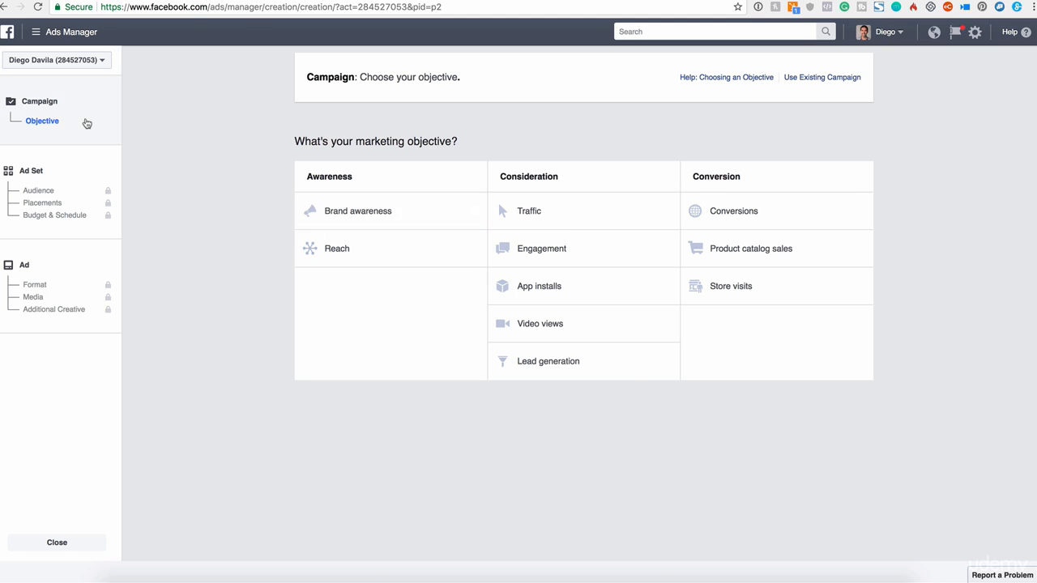
mouse_move(475, 214)
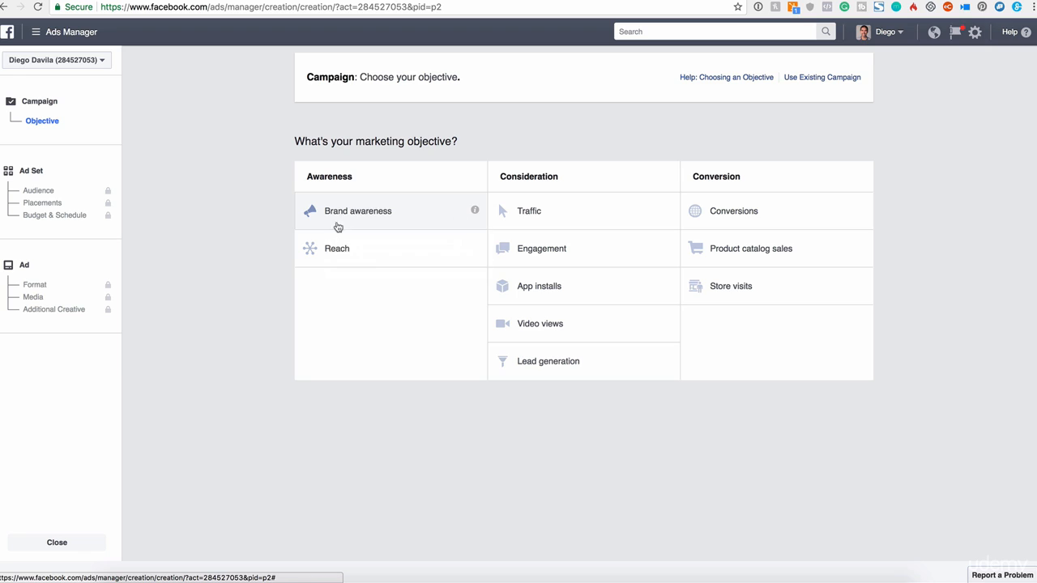
mouse_move(476, 249)
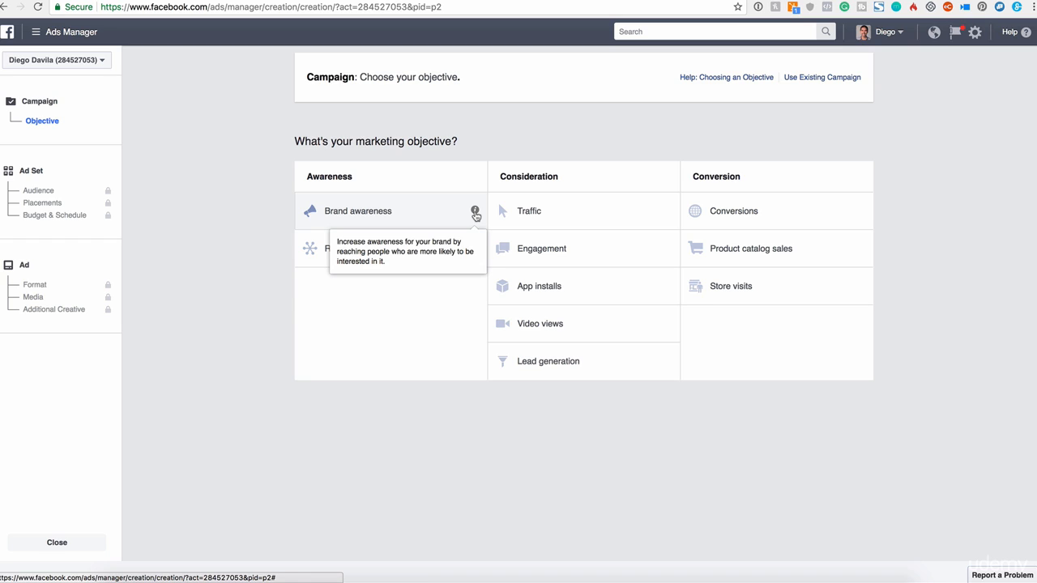
mouse_move(669, 212)
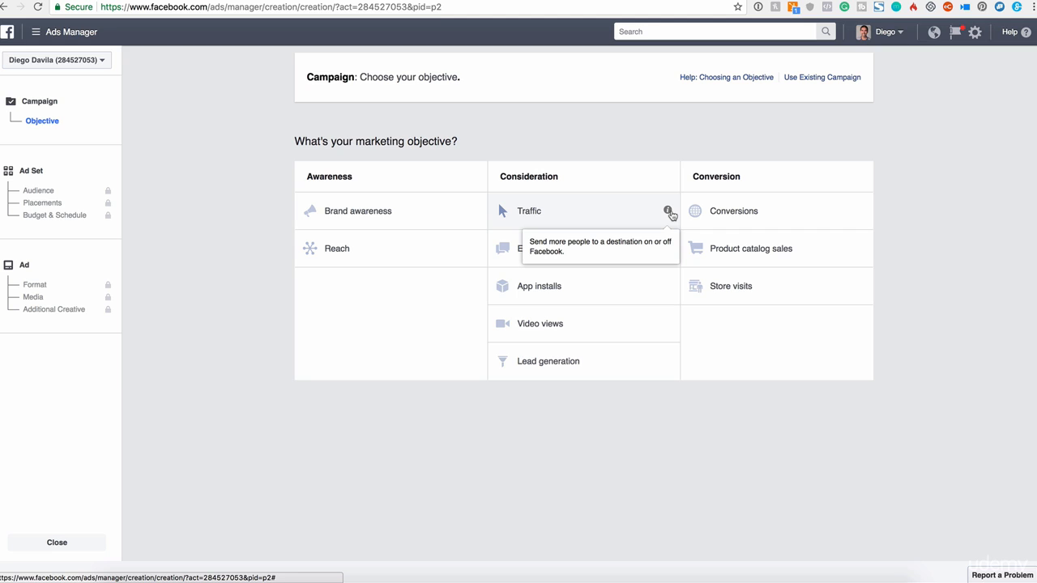
mouse_move(862, 214)
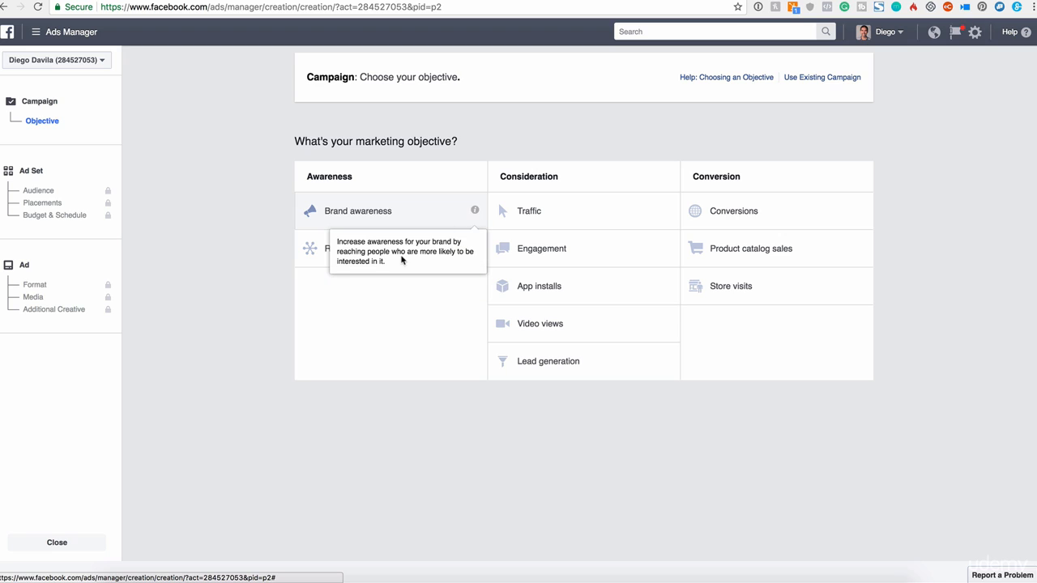
left_click_drag(288, 144, 469, 146)
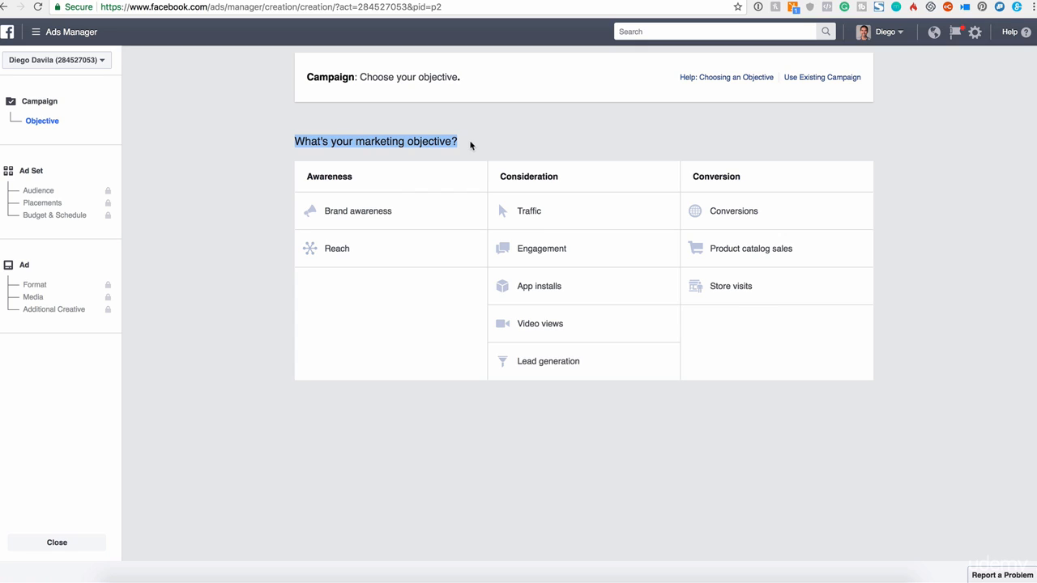
left_click(898, 276)
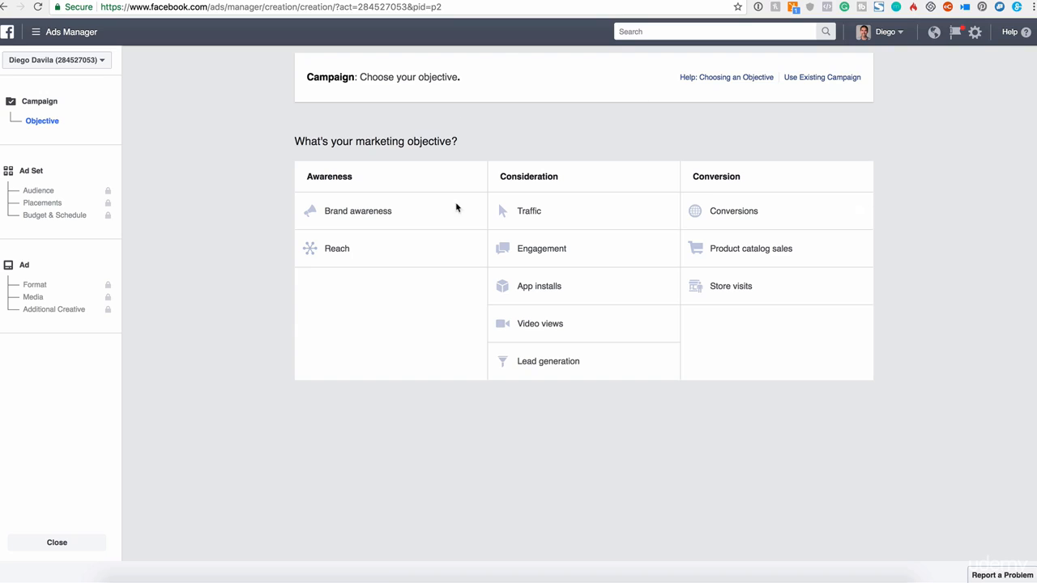
Choose the Brand awareness objective, keep "Brand awareness" as the campaign name, and continue to the ad set settings
left_click(386, 220)
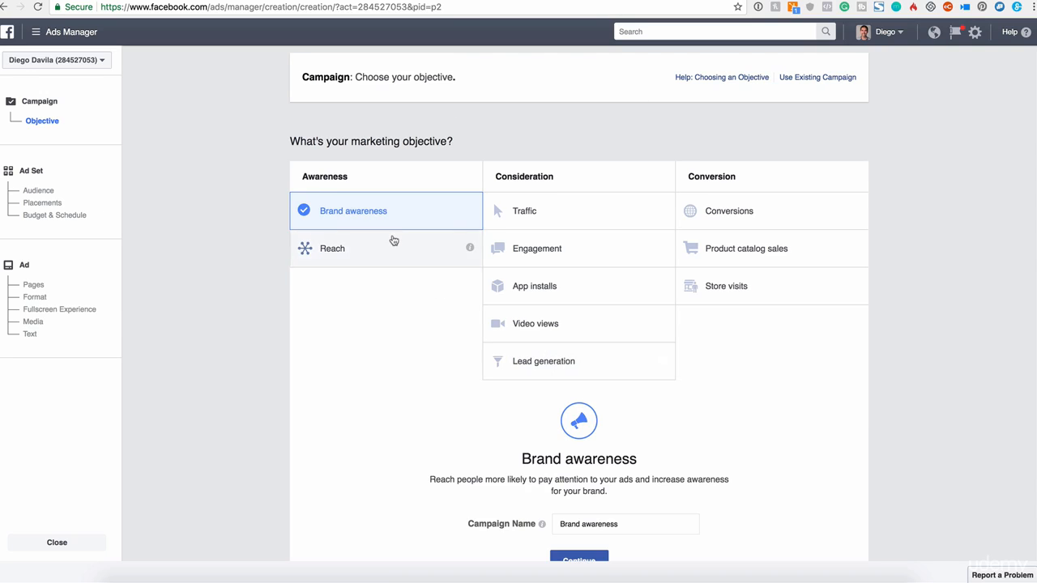
scroll(549, 389, "down", 2)
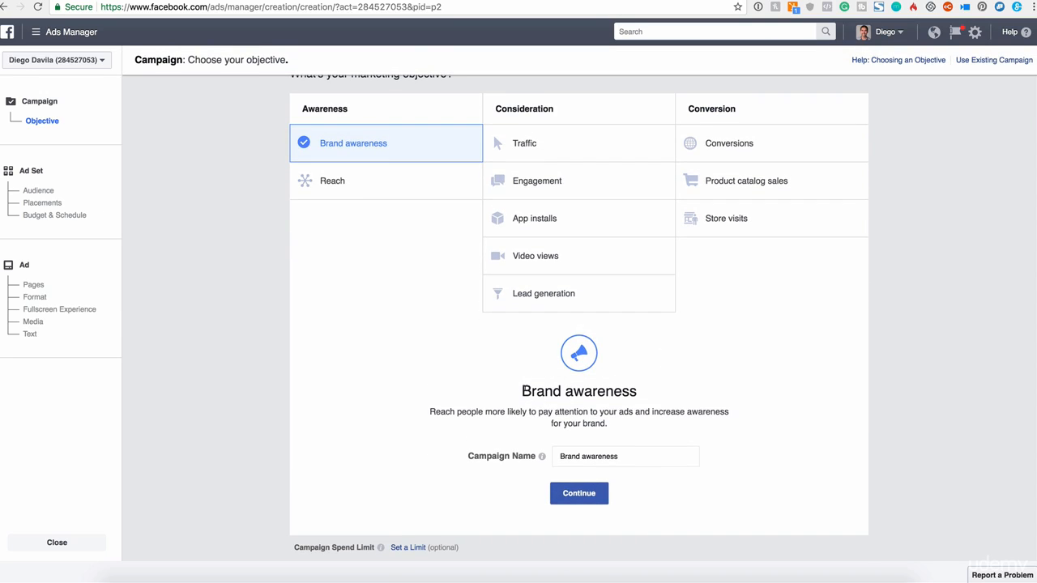
double_click(524, 389)
left_click_drag(565, 456, 633, 454)
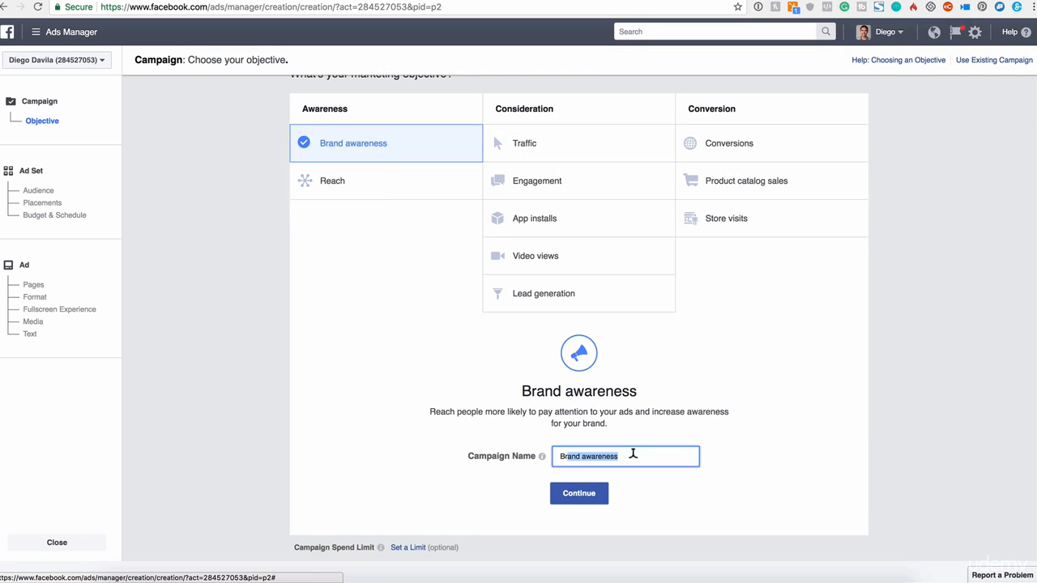
left_click(624, 455)
left_click(594, 499)
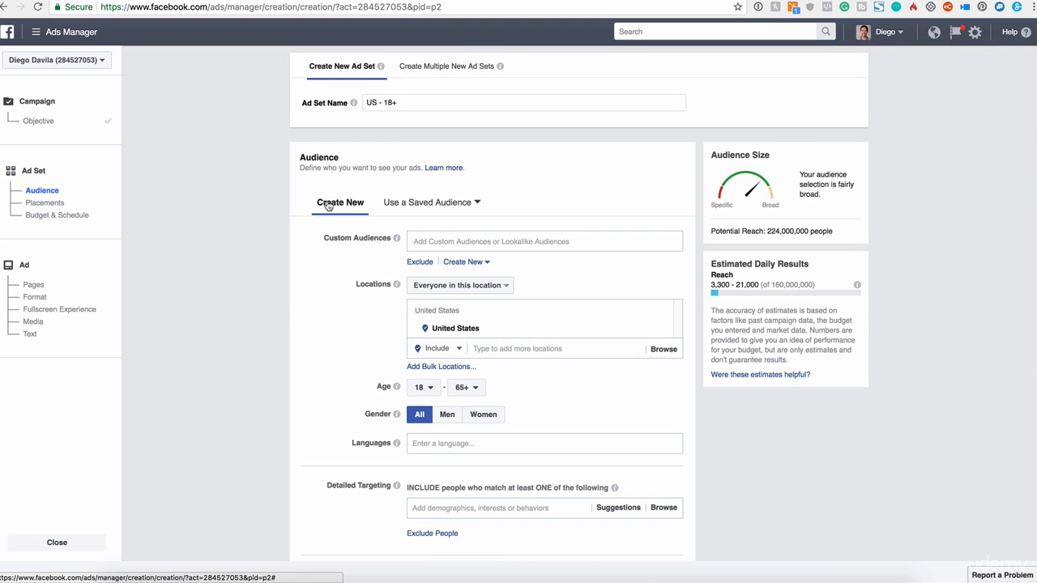
Look through the custom audiences available for the ad set without adding any
left_click(438, 236)
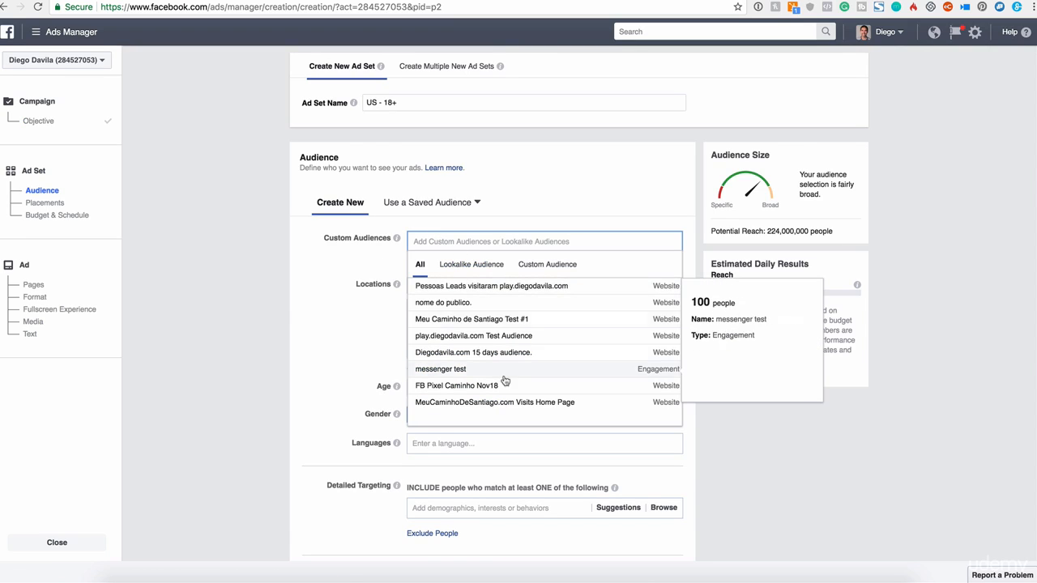
left_click(365, 255)
scroll(446, 270, "down", 2)
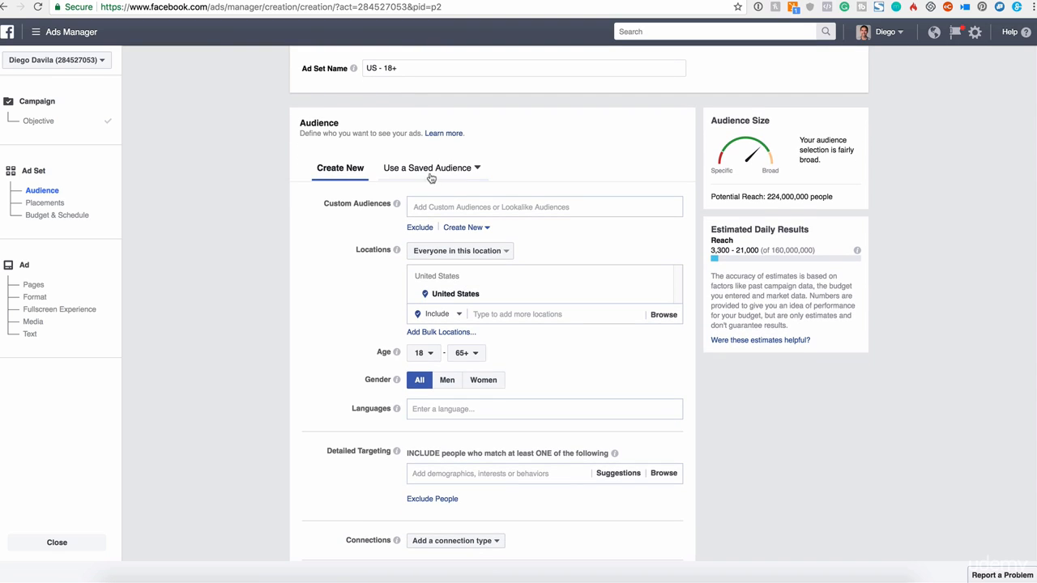
Apply the saved audience "woman 32-50 brazil" to the ad set
left_click(478, 170)
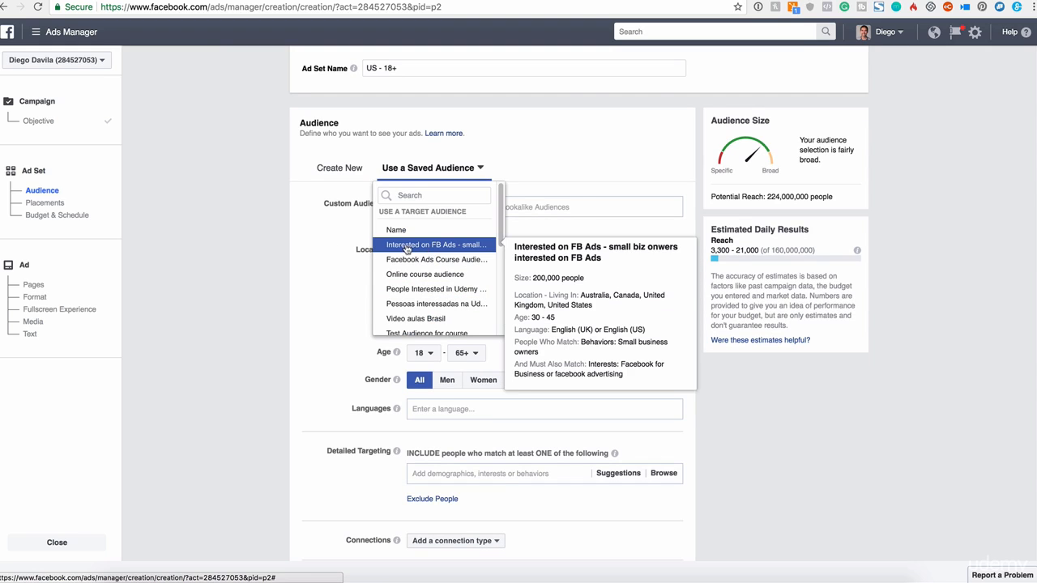
scroll(414, 285, "down", 5)
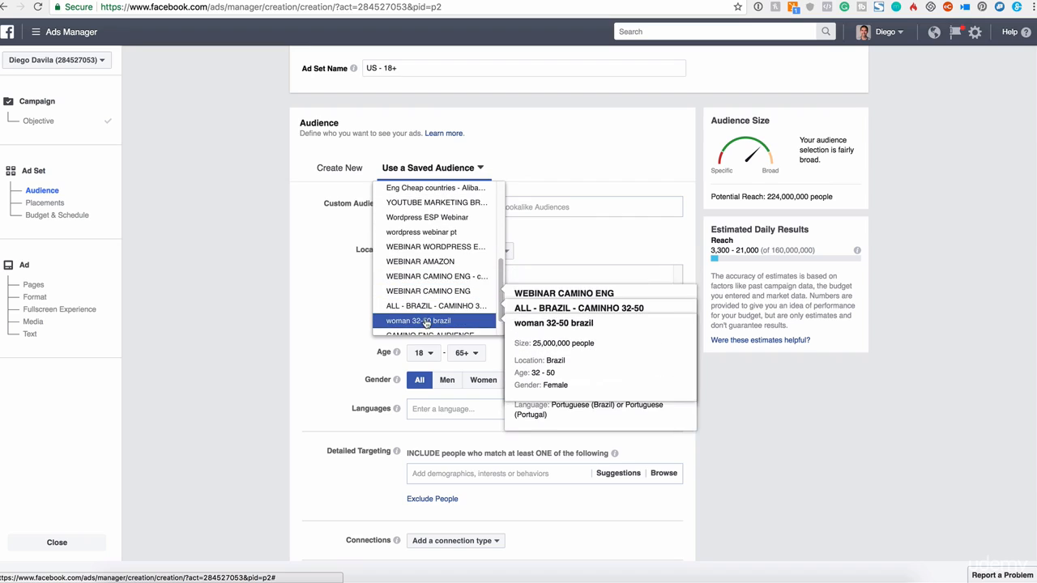
left_click(421, 320)
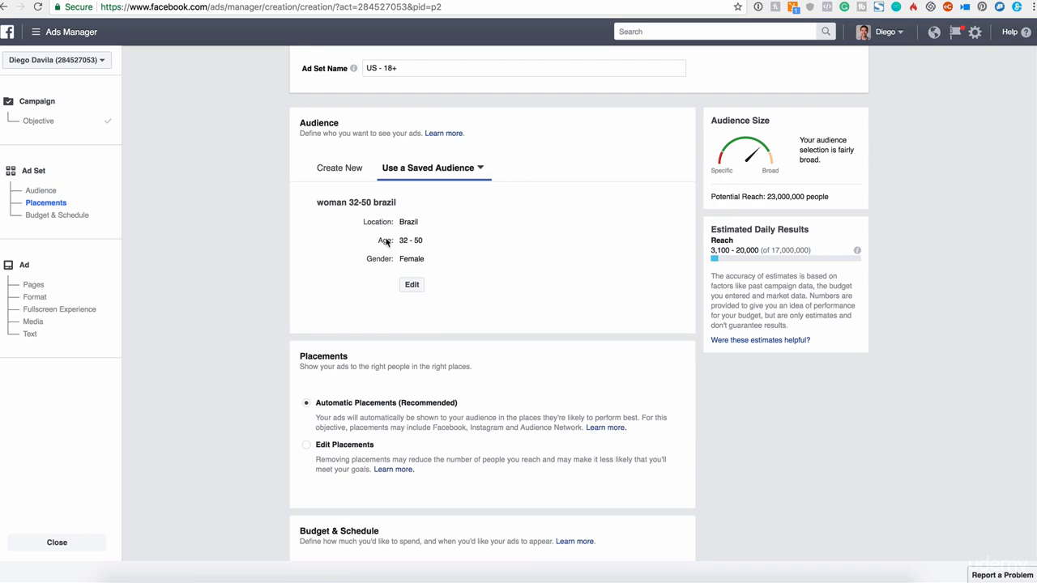
Replace the ad set's audience with the saved audience "Online course audience"
left_click(346, 175)
left_click(432, 172)
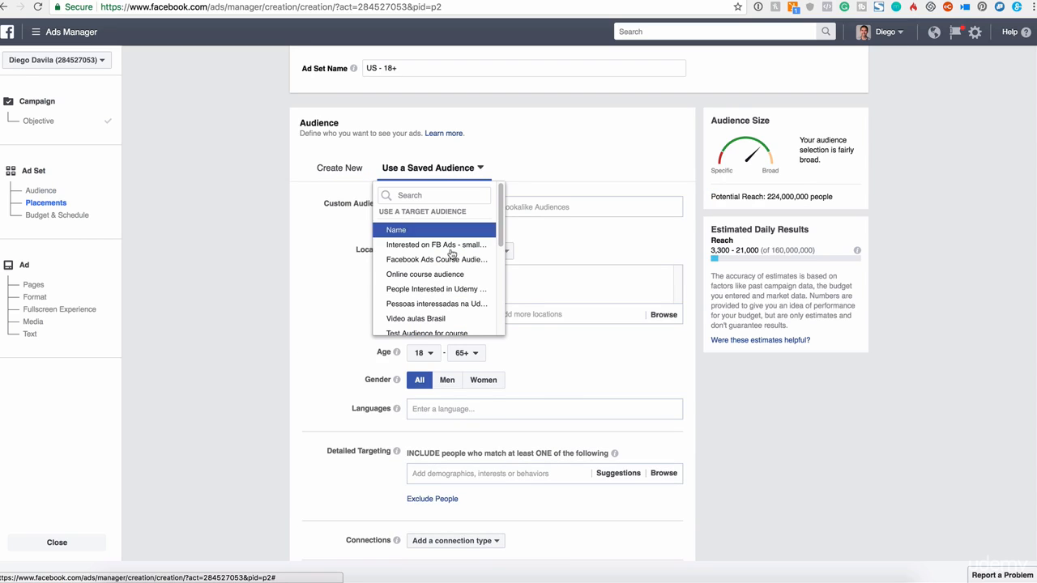
left_click(439, 277)
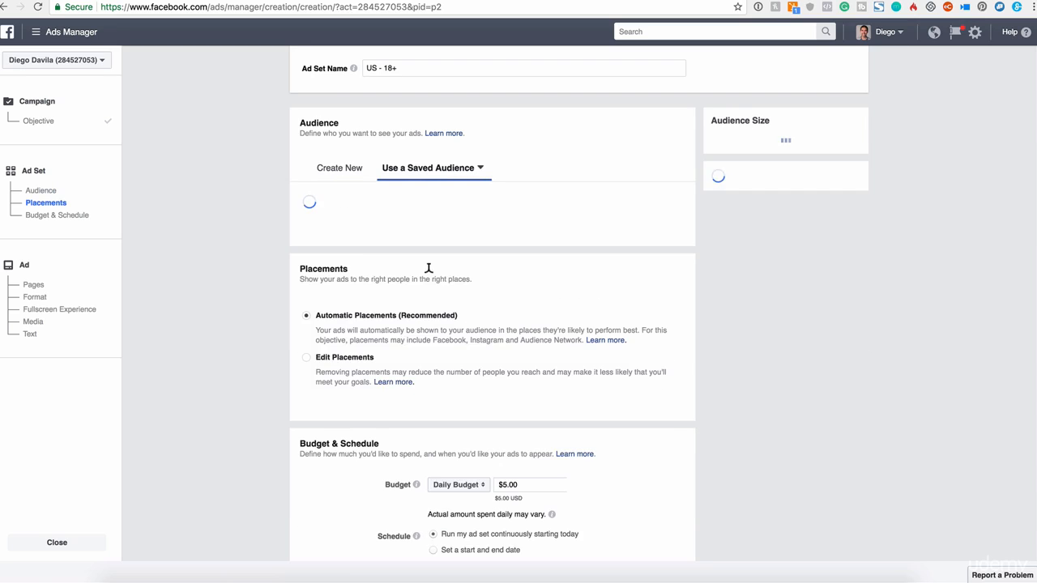
Switch the ad set's placements from automatic to Edit Placements
scroll(463, 294, "down", 1)
scroll(458, 275, "down", 4)
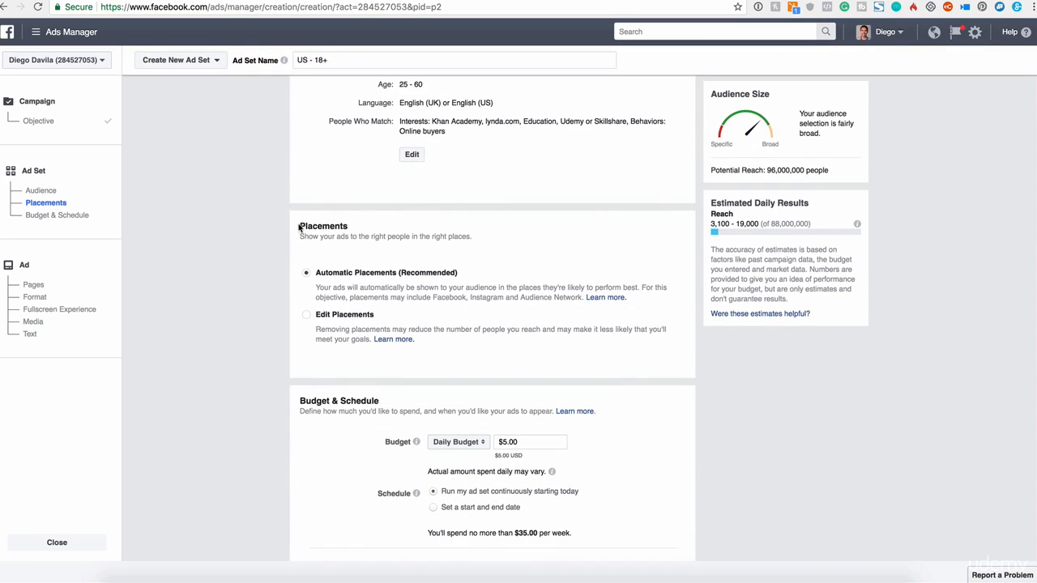
left_click(336, 316)
Review the available platforms, Facebook's individual placements and the device type options, keeping All Devices
scroll(348, 348, "down", 6)
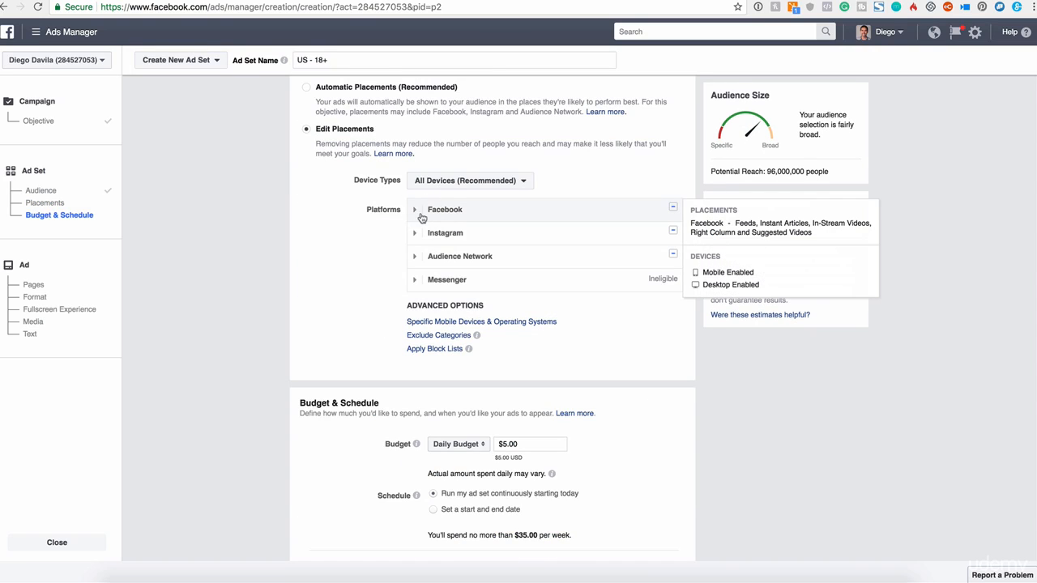
mouse_move(430, 233)
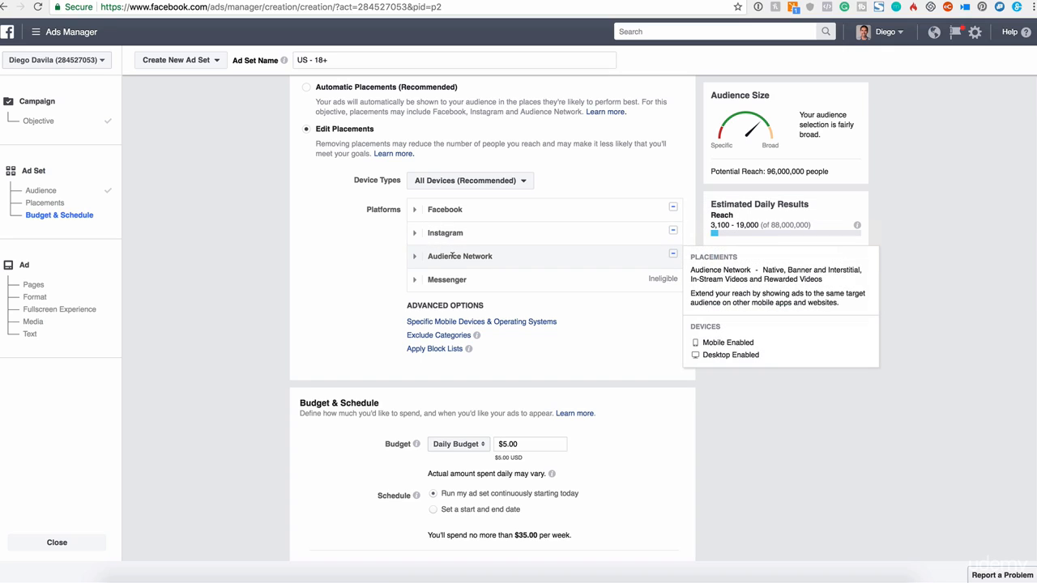
mouse_move(443, 272)
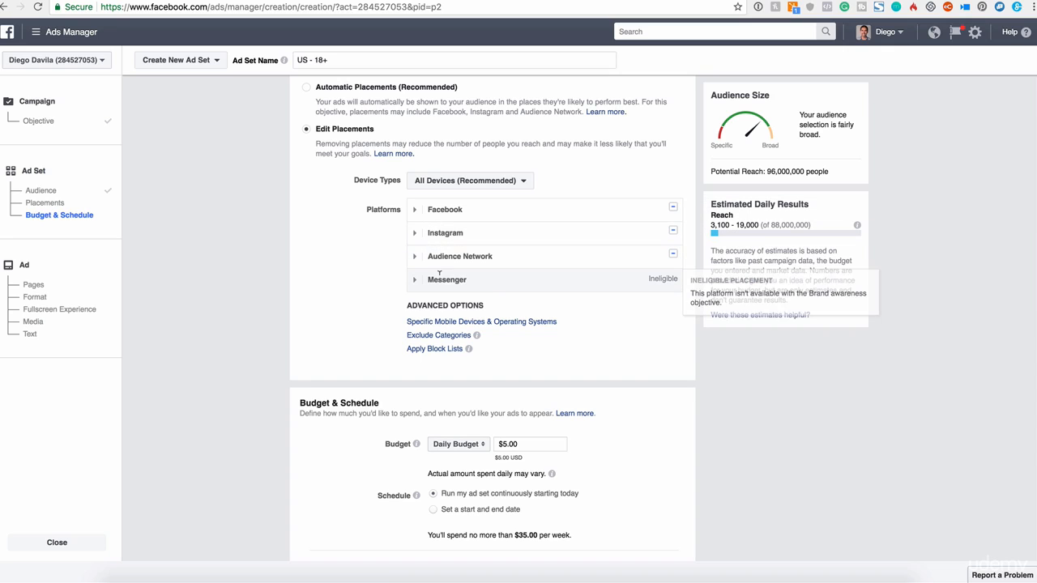
left_click(414, 209)
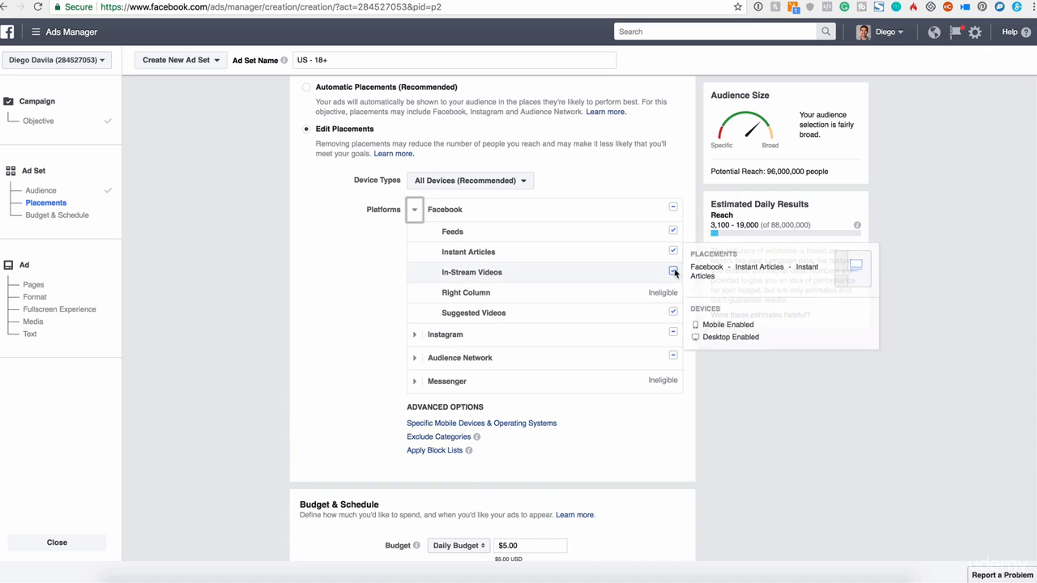
left_click(414, 209)
left_click(477, 186)
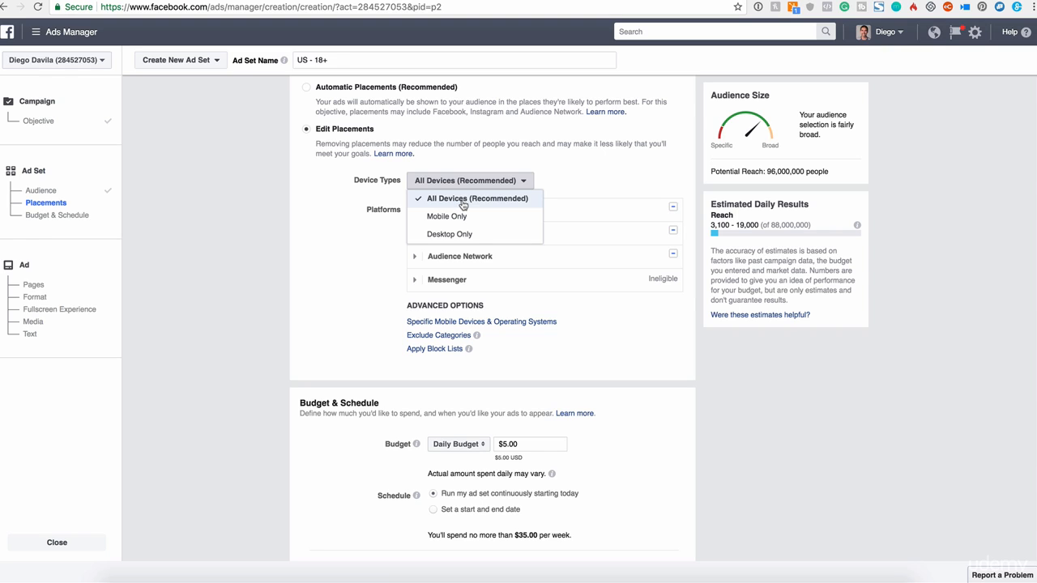
left_click(568, 178)
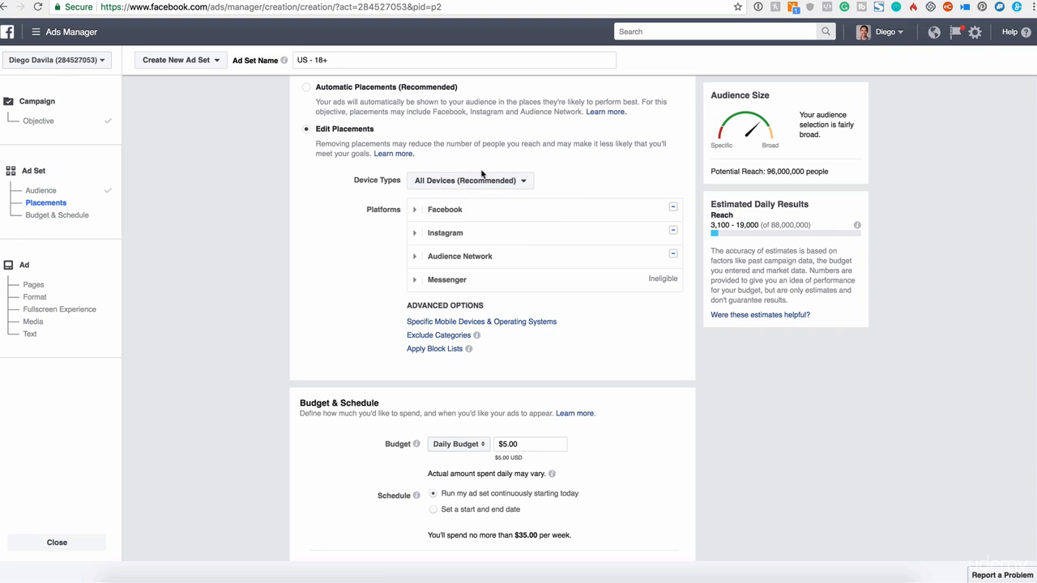
Check the budget types in the budget and schedule settings, keep Daily Budget, and open the budget amount for editing
scroll(483, 254, "down", 1)
scroll(484, 254, "down", 5)
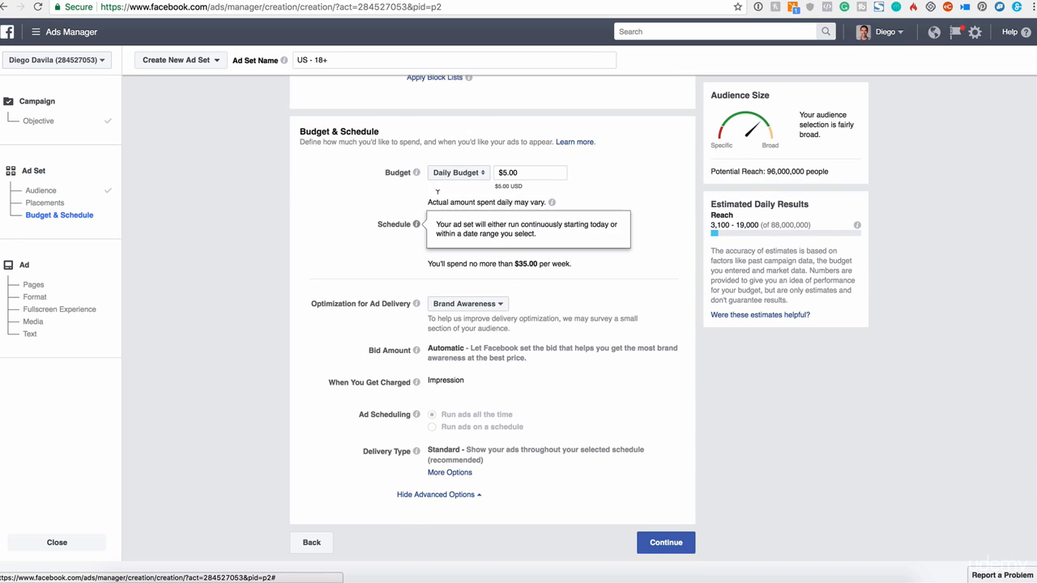
left_click(455, 172)
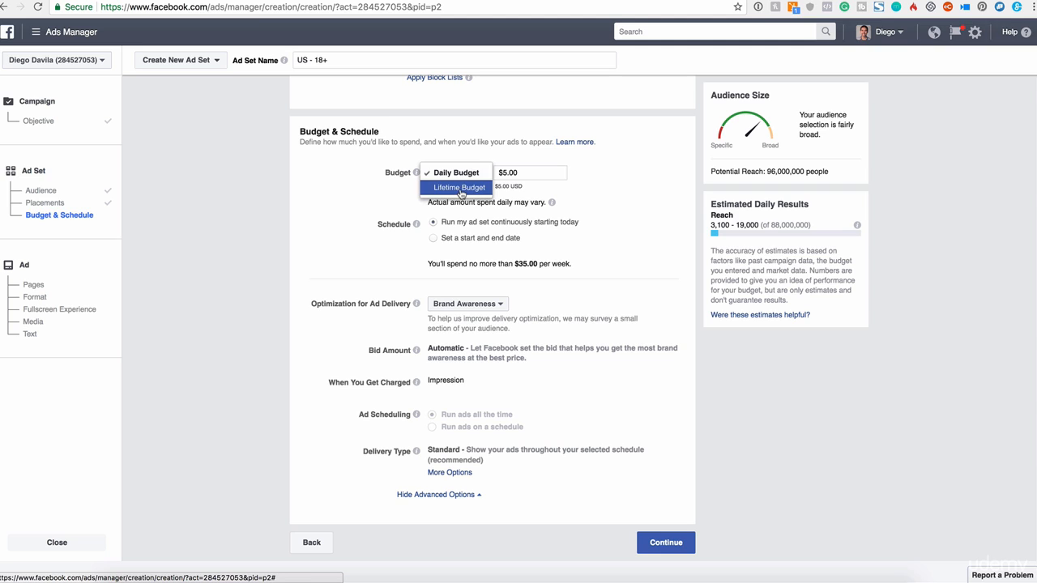
left_click(467, 174)
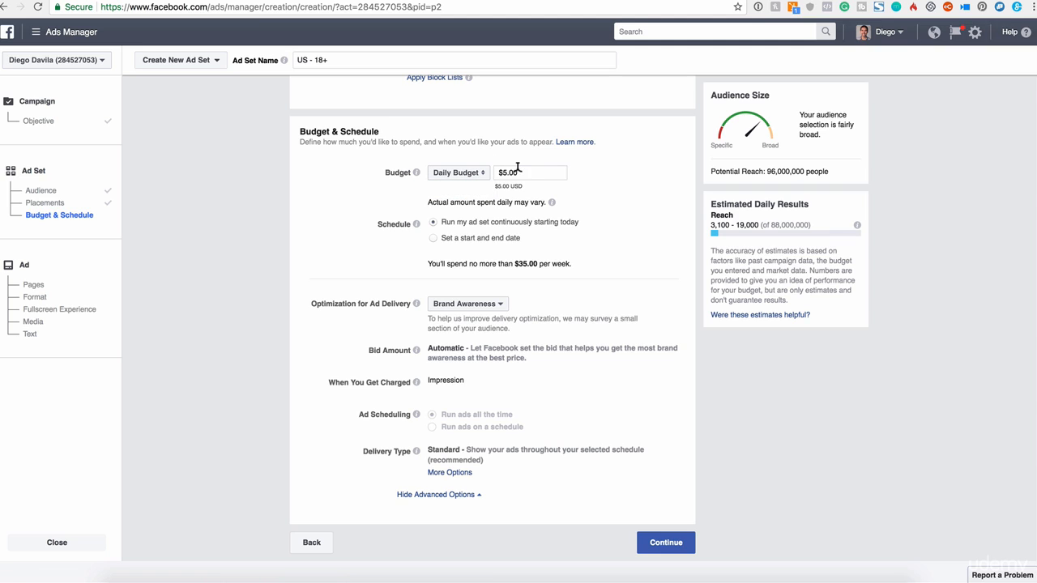
left_click(512, 171)
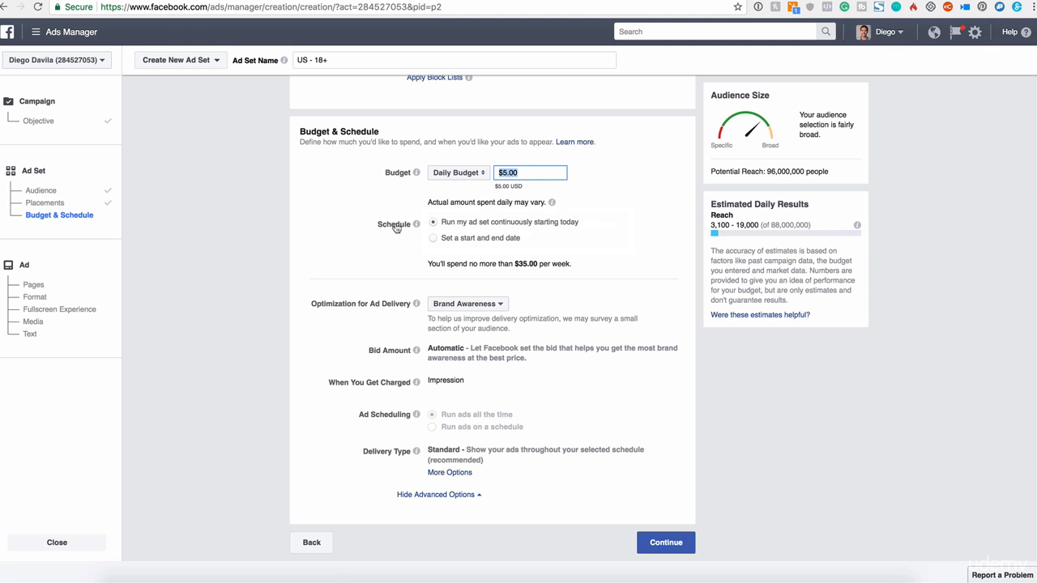
Compare running the ad set continuously with setting start and end dates, keeping the continuous schedule starting today
mouse_move(416, 224)
left_click(671, 232)
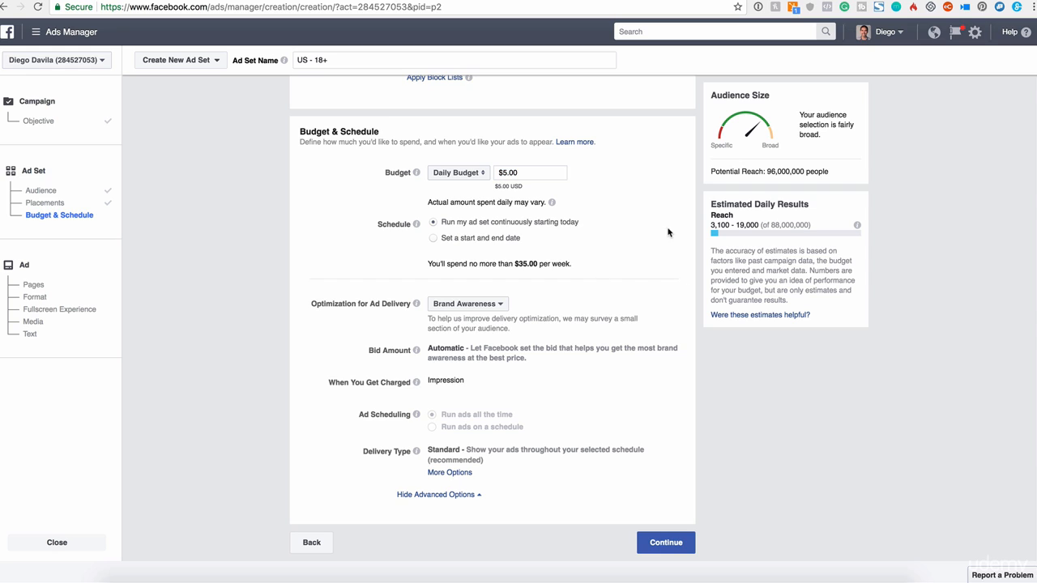
left_click_drag(455, 224, 572, 229)
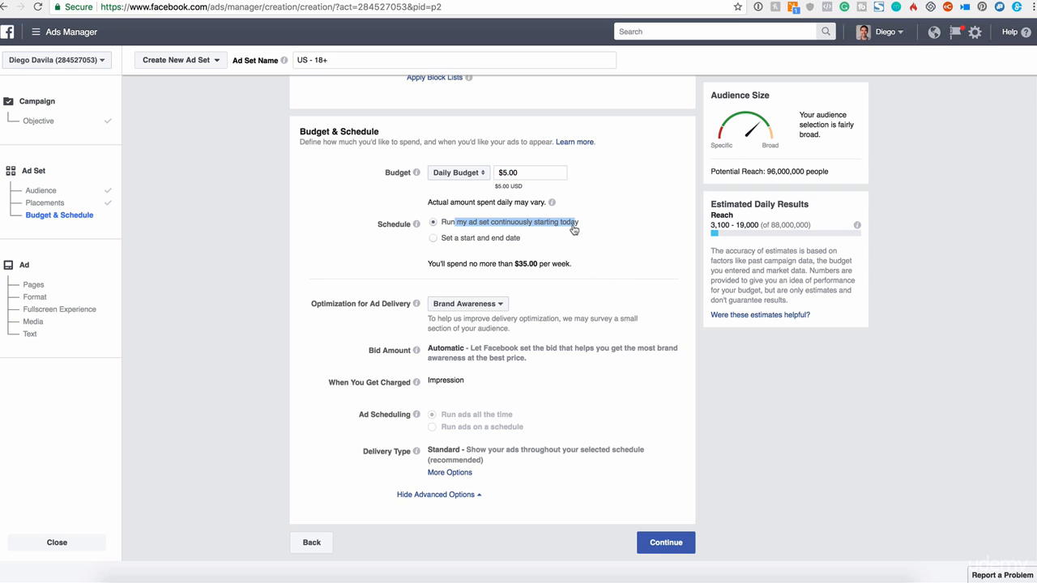
left_click(450, 241)
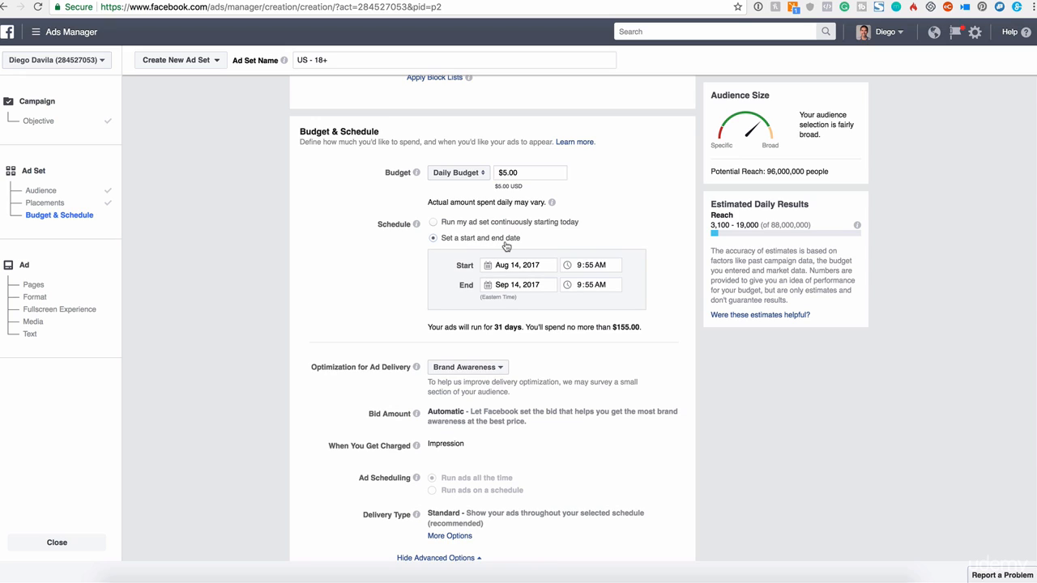
left_click(436, 225)
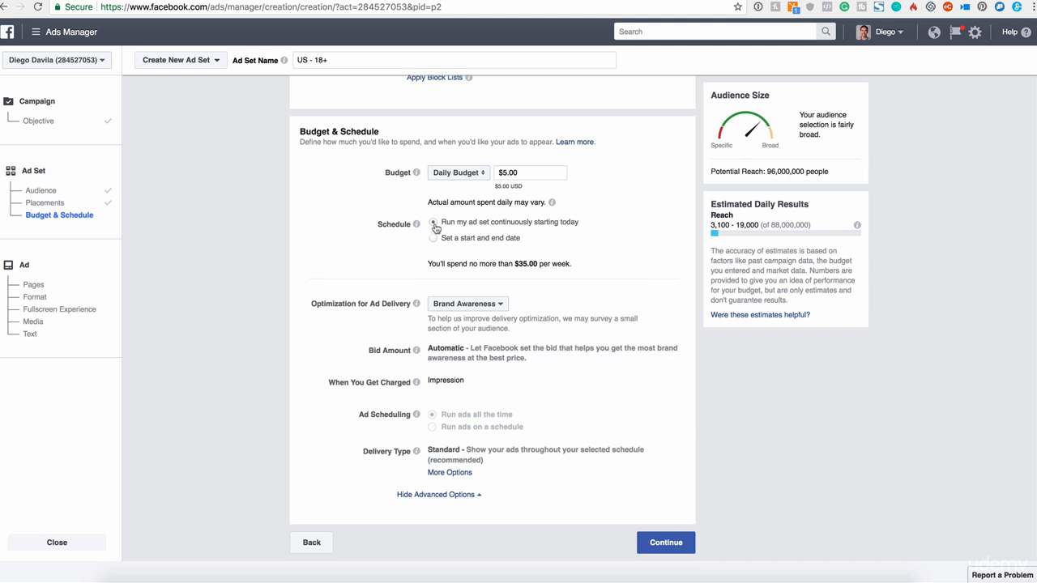
left_click(473, 244)
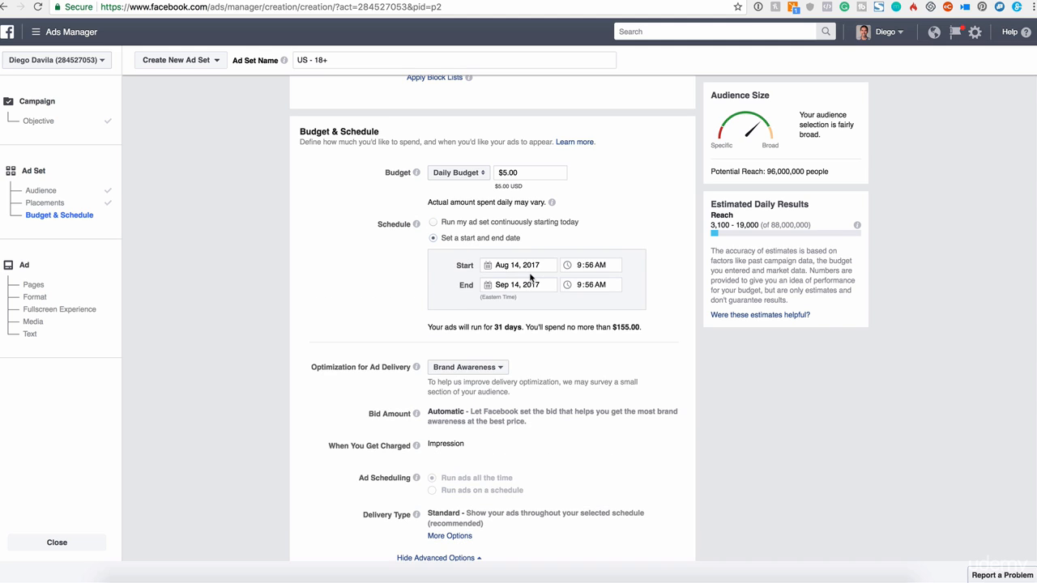
left_click(460, 226)
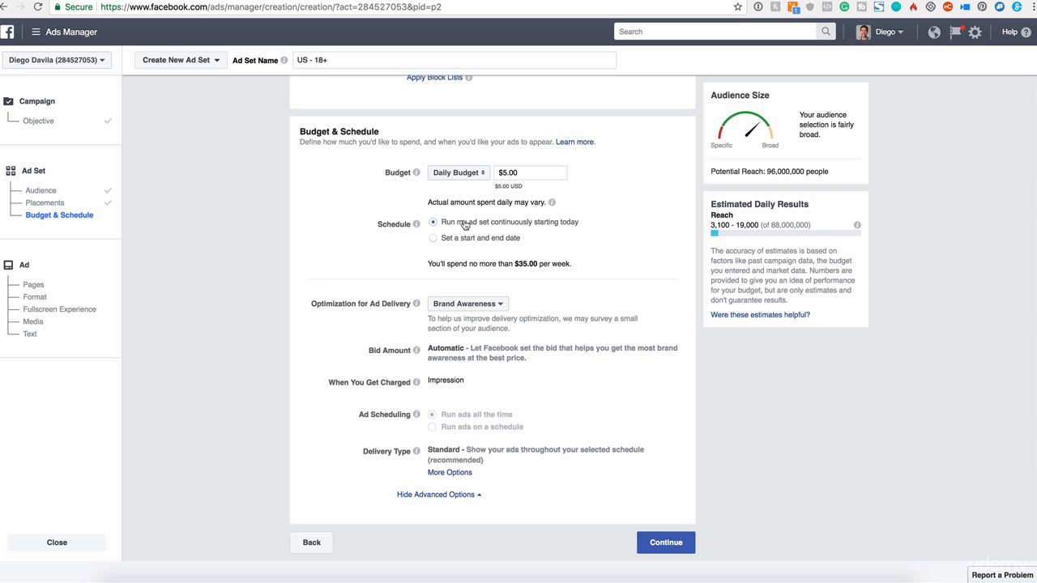
left_click(502, 170)
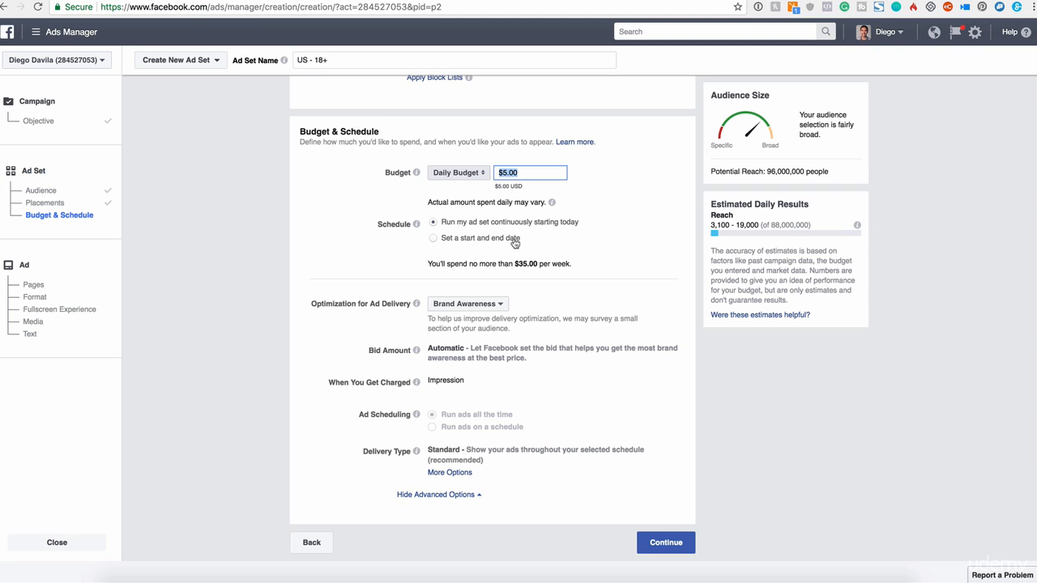
Check the options for ad delivery optimization, keep Brand Awareness, and continue to the ad setup
left_click_drag(323, 303, 387, 306)
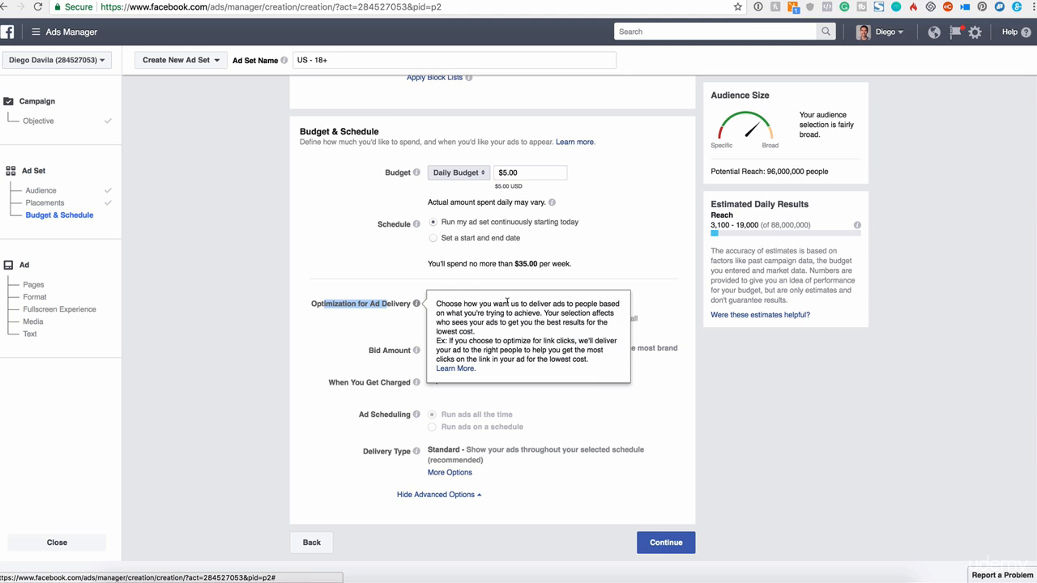
left_click(374, 277)
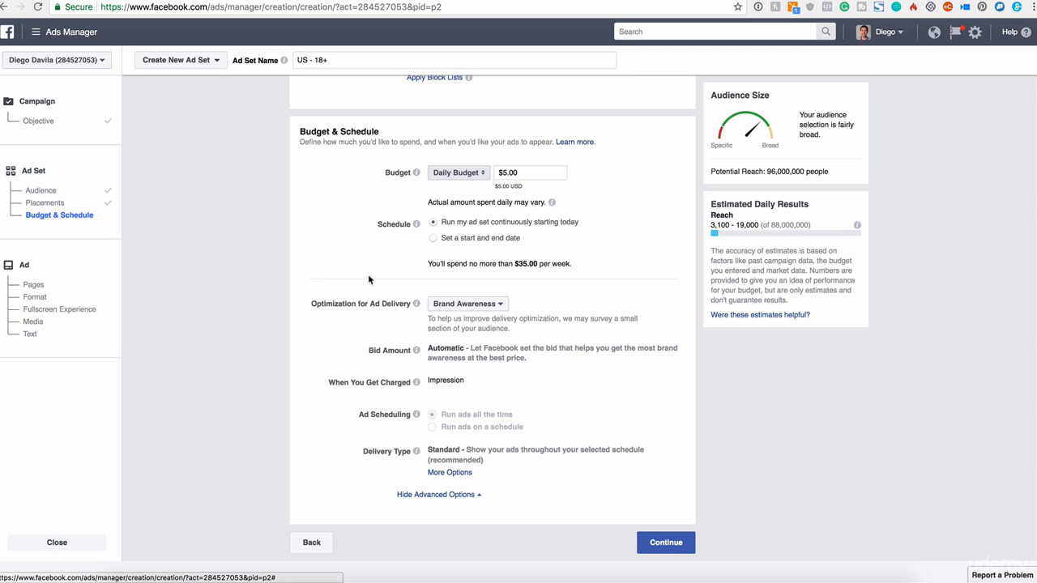
left_click(502, 306)
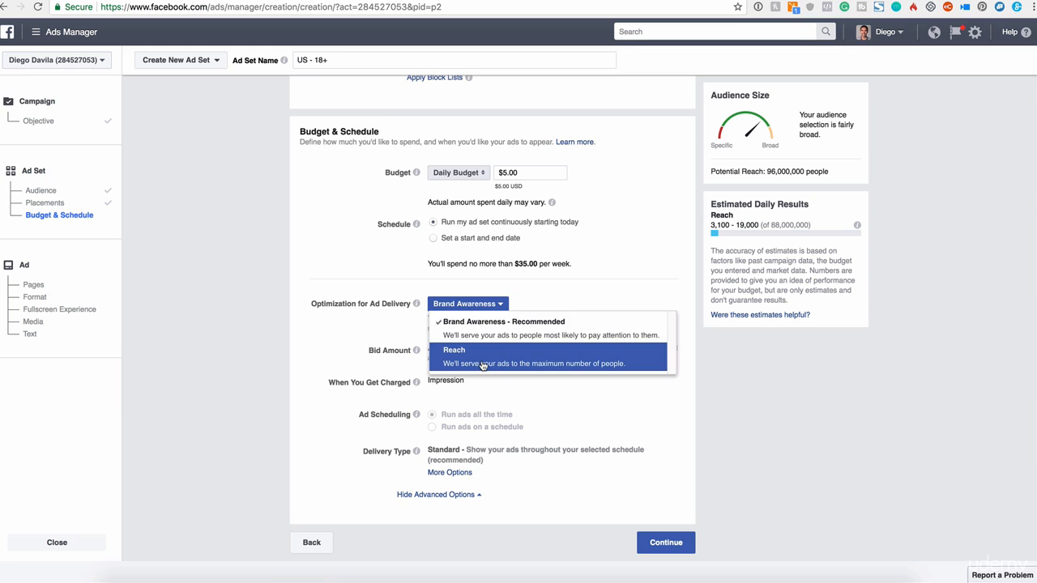
left_click(581, 302)
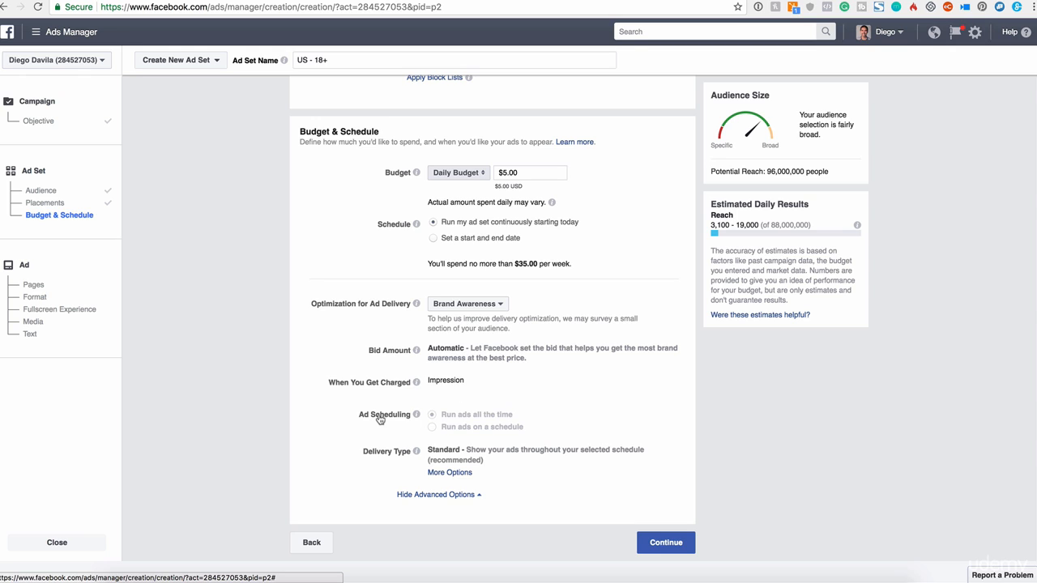
mouse_move(417, 414)
left_click(688, 553)
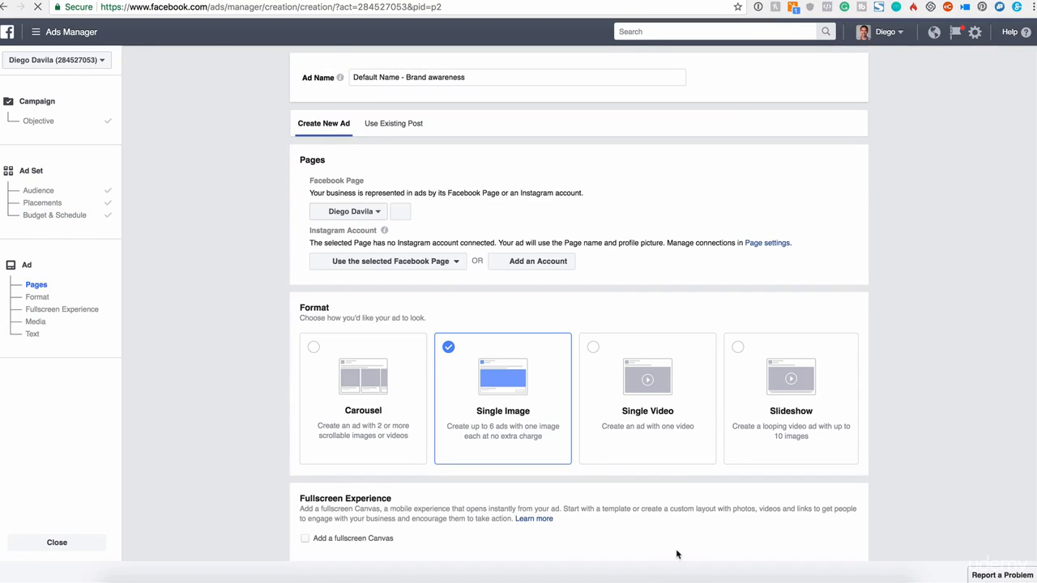
Look over the ad setup sections and the list of available Facebook Pages, keeping the selected Page
scroll(613, 468, "down", 8)
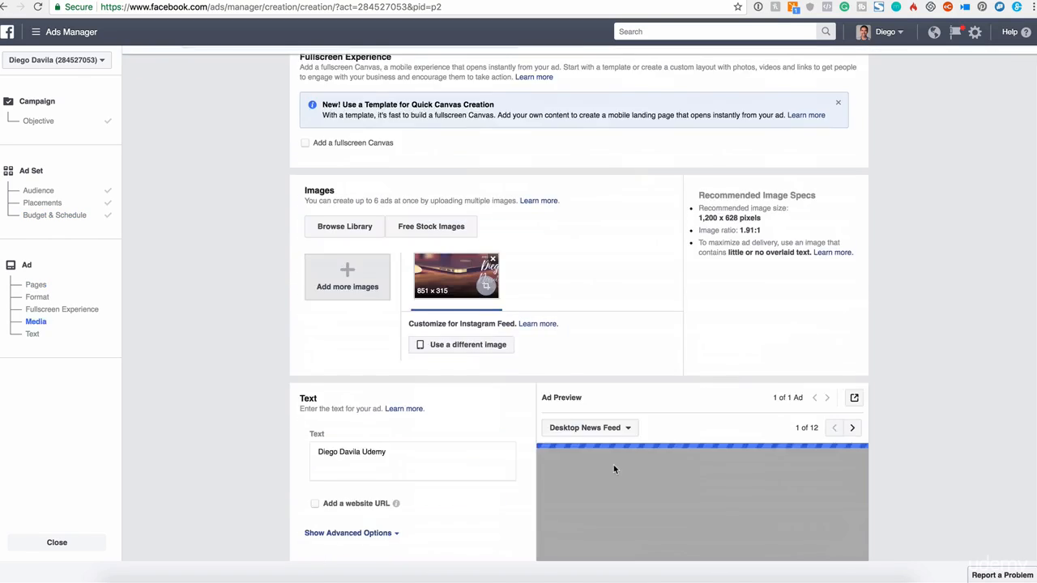
scroll(613, 468, "up", 8)
scroll(558, 348, "down", 3)
scroll(558, 348, "up", 3)
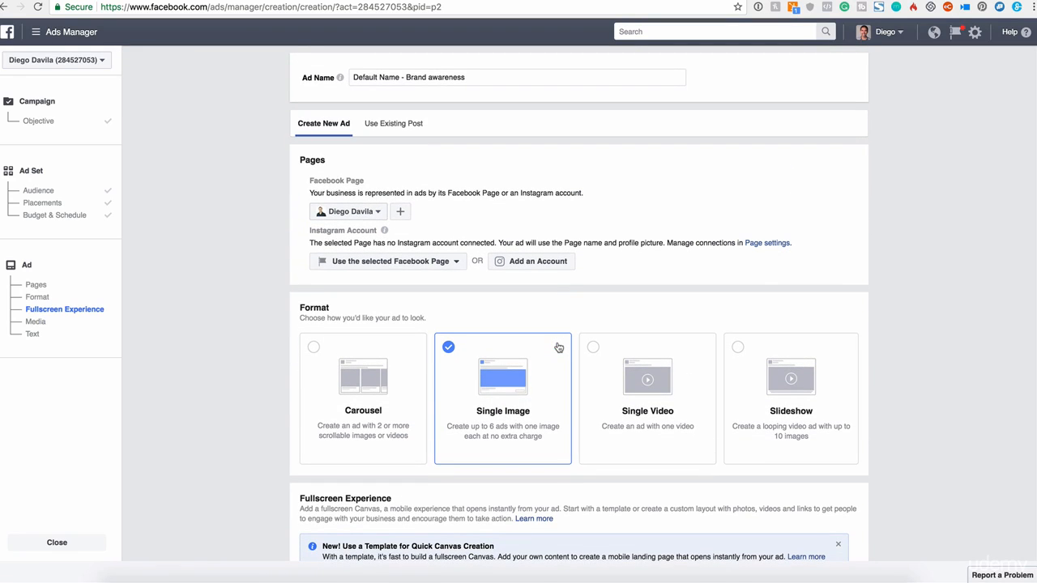
scroll(678, 307, "down", 3)
scroll(678, 308, "up", 3)
left_click(378, 212)
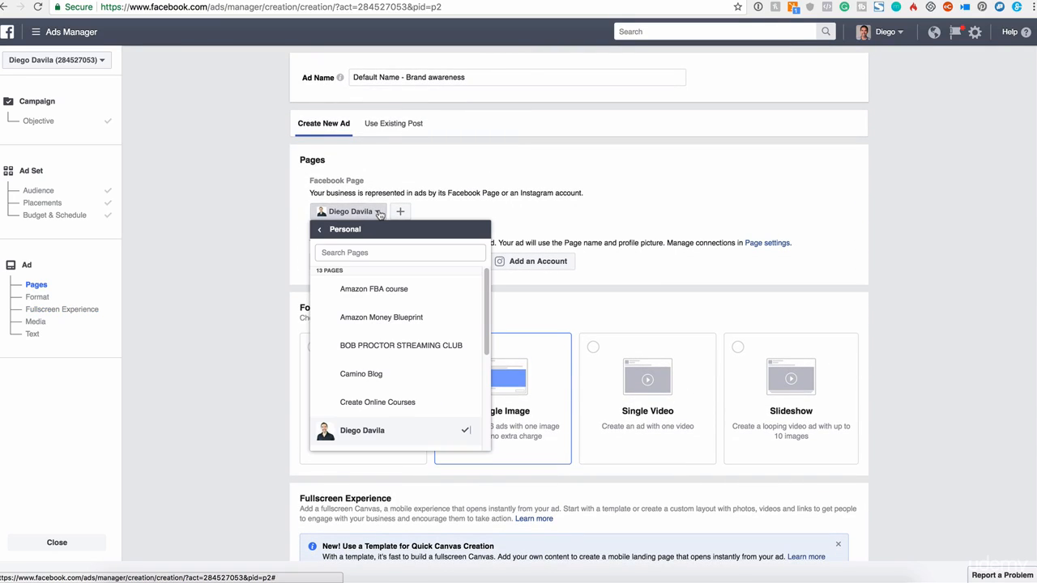
left_click(398, 201)
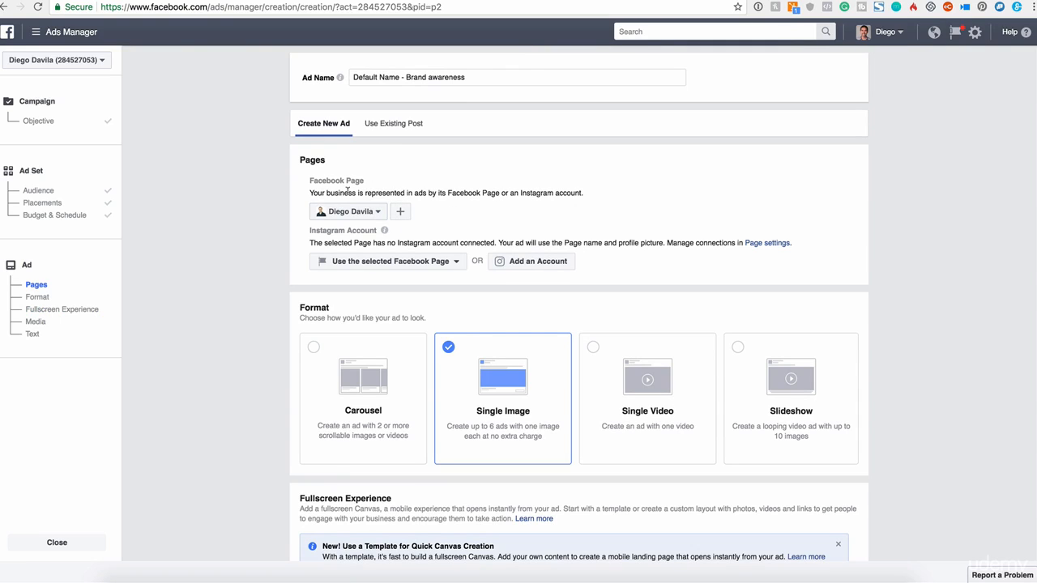
Examine the ad formats and the recommended image size for the Single Image format
scroll(461, 303, "down", 3)
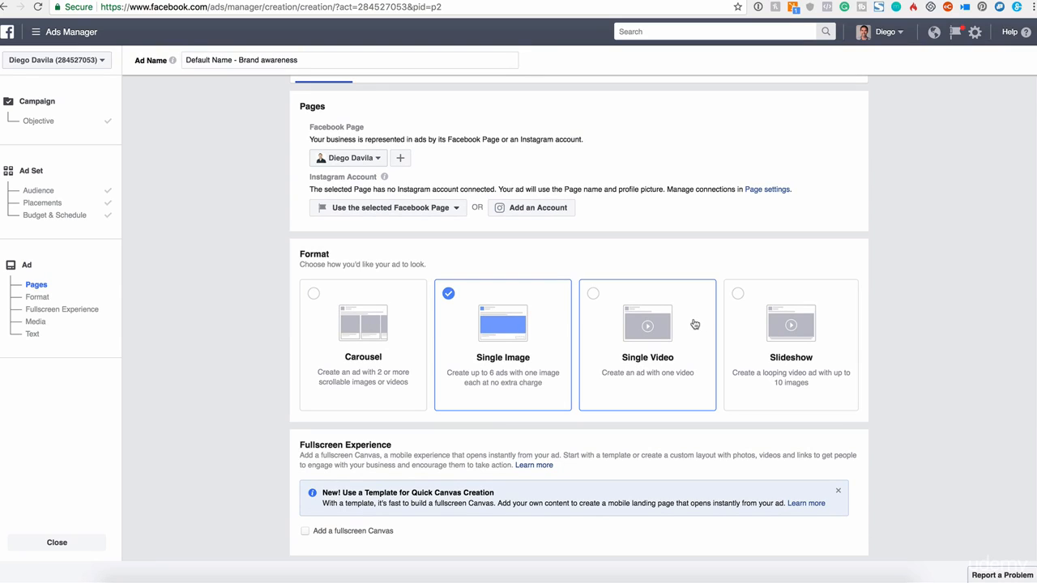
scroll(805, 343, "down", 5)
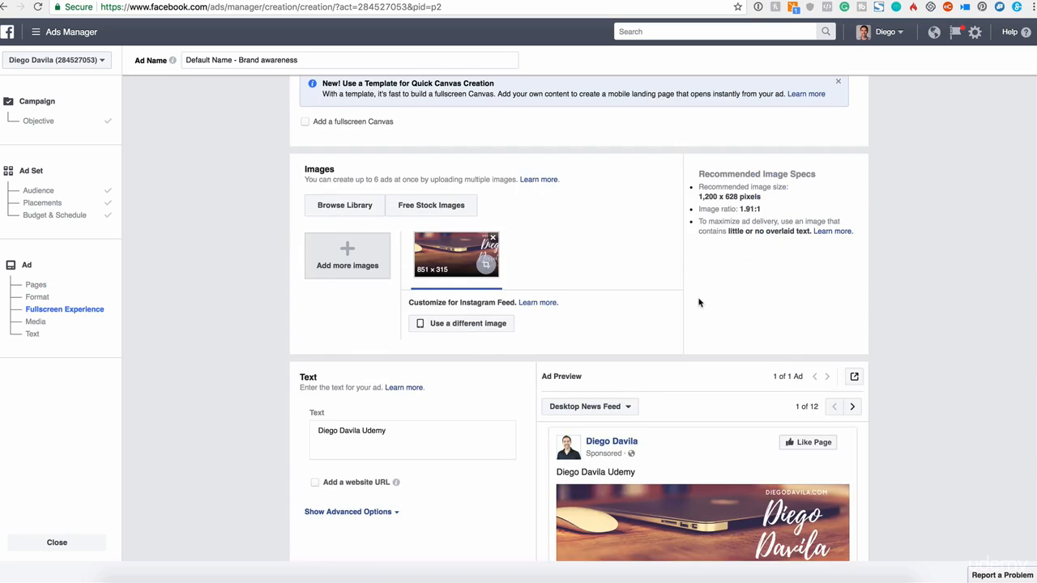
scroll(697, 303, "up", 1)
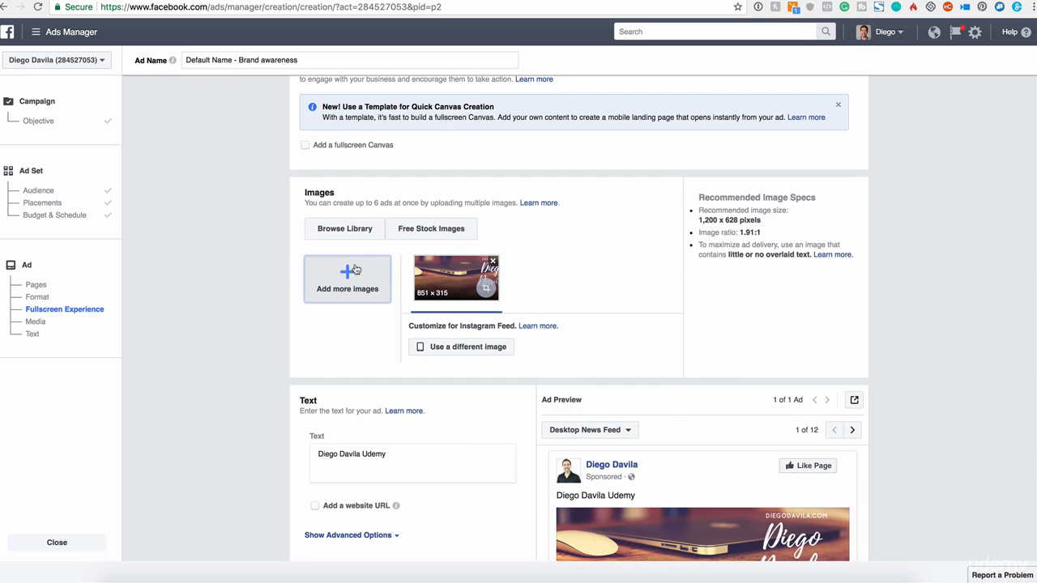
left_click_drag(785, 223, 698, 210)
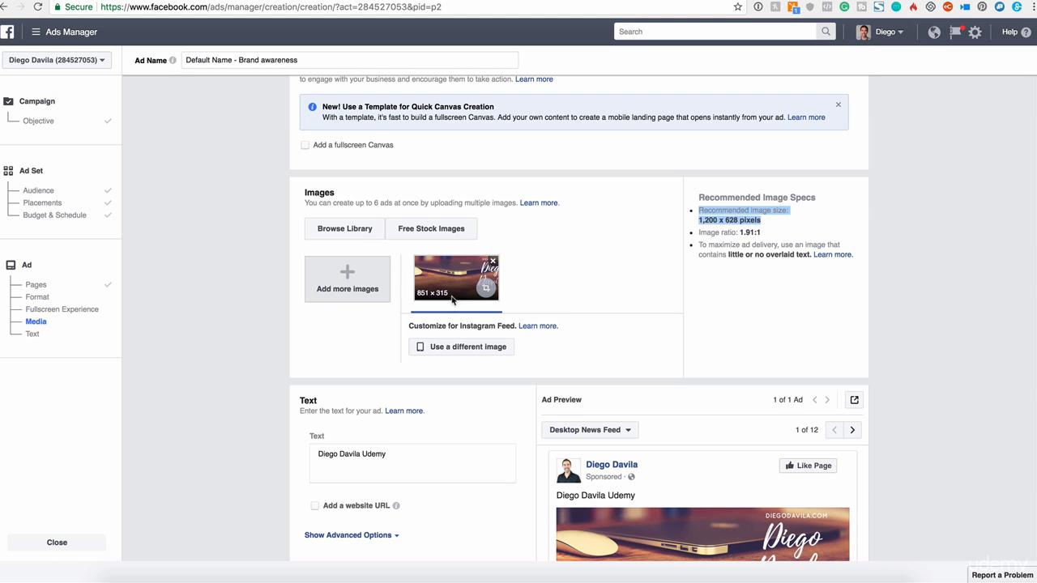
scroll(641, 329, "down", 4)
scroll(639, 331, "up", 2)
Switch the ad format to Carousel and examine its recommended card image size
scroll(639, 329, "up", 9)
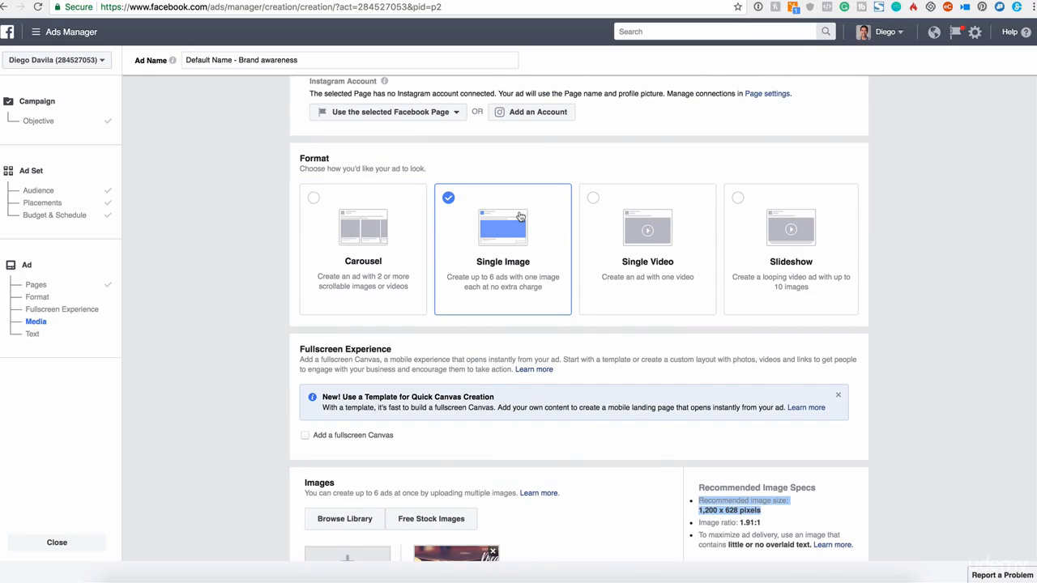
left_click(313, 198)
scroll(407, 231, "down", 5)
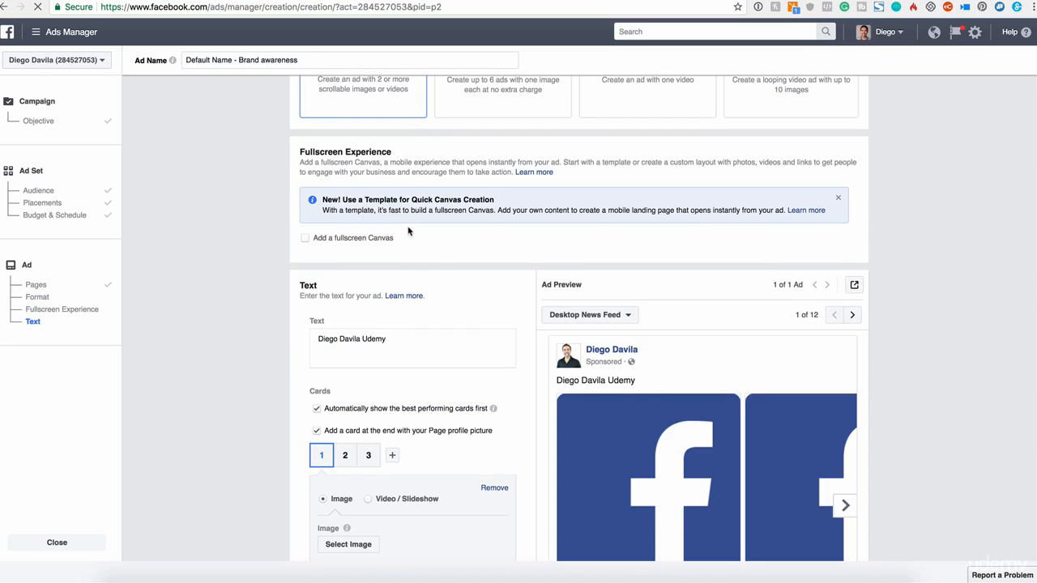
scroll(636, 381, "down", 5)
scroll(637, 376, "down", 3)
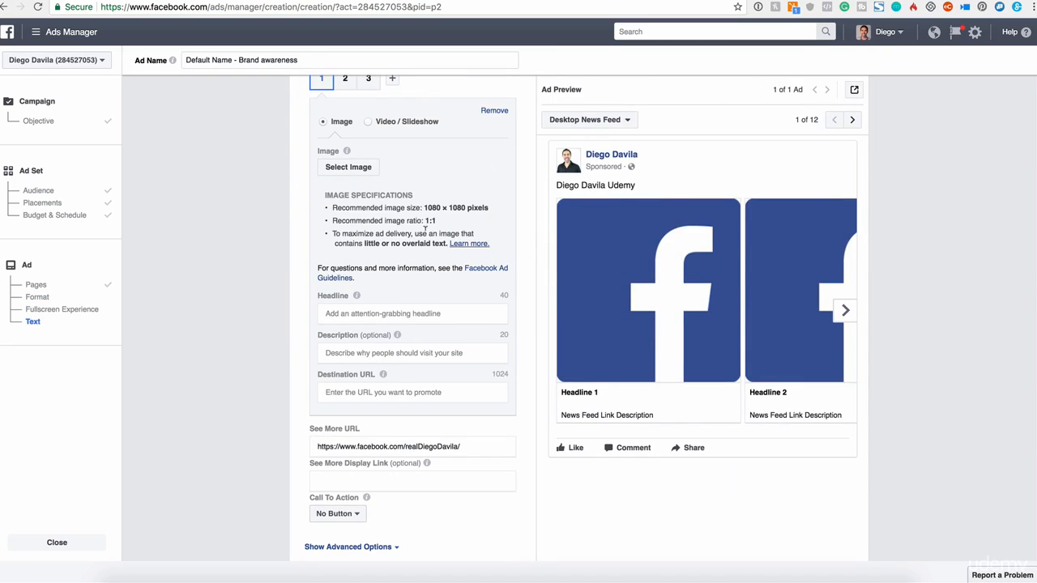
left_click_drag(354, 204, 484, 202)
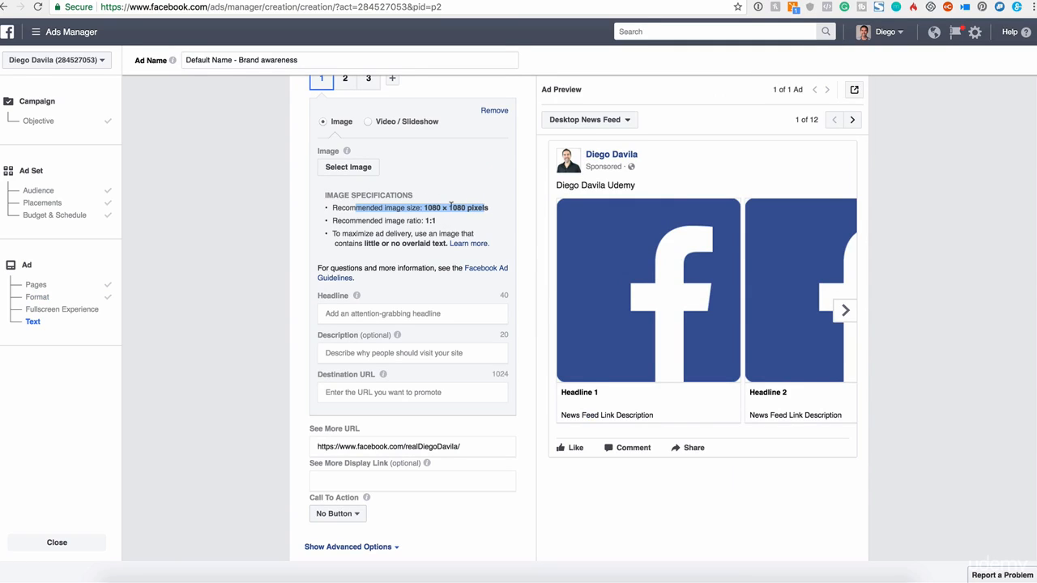
left_click_drag(490, 204, 362, 205)
scroll(395, 221, "up", 9)
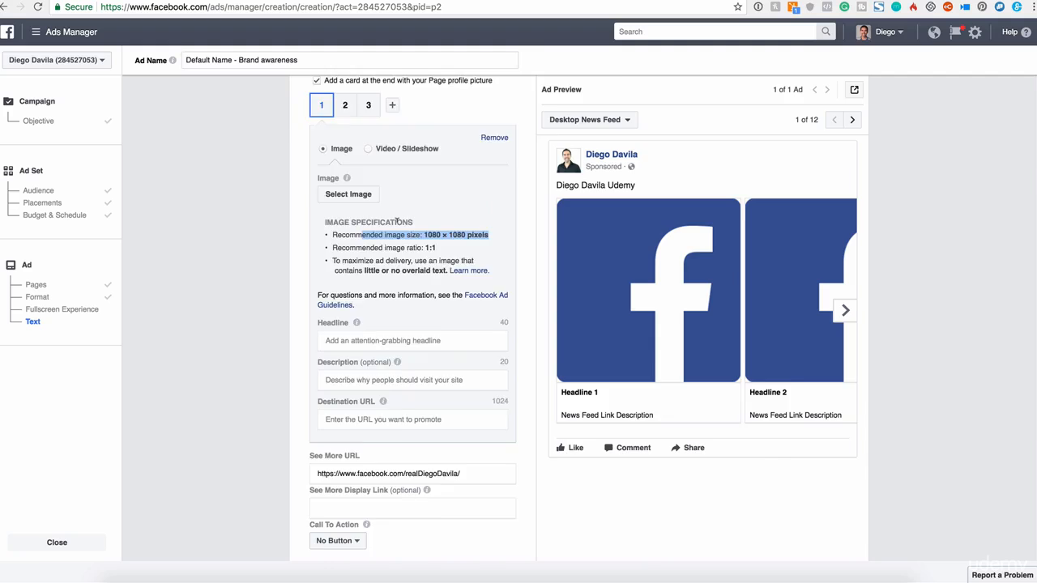
scroll(390, 274, "up", 2)
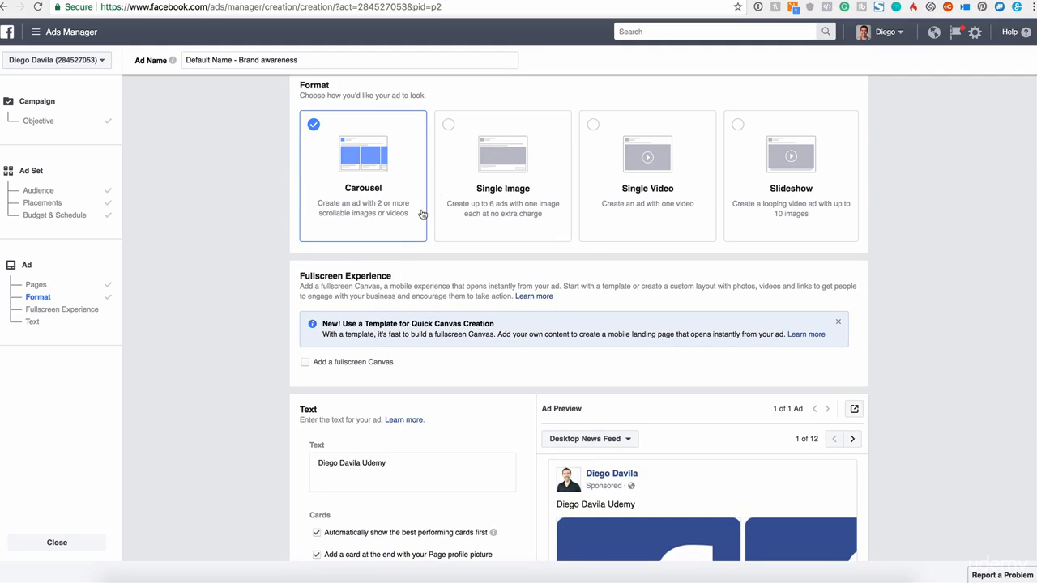
Return the ad format to Single Image and check its images section
left_click(476, 167)
scroll(468, 278, "down", 5)
scroll(465, 275, "up", 3)
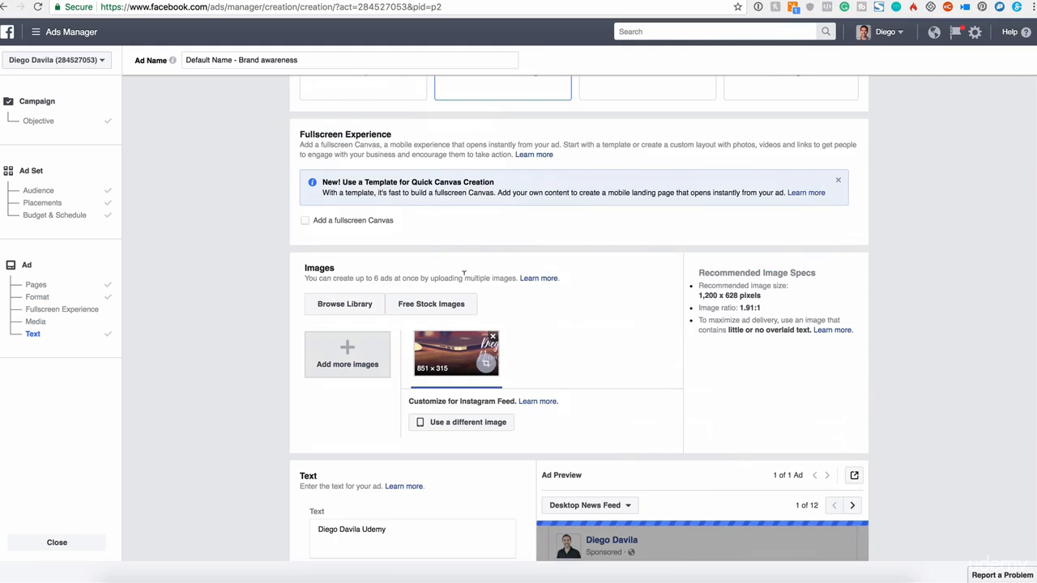
Check the ad's text and how it appears in the Desktop News Feed preview
scroll(467, 272, "down", 1)
scroll(476, 280, "down", 3)
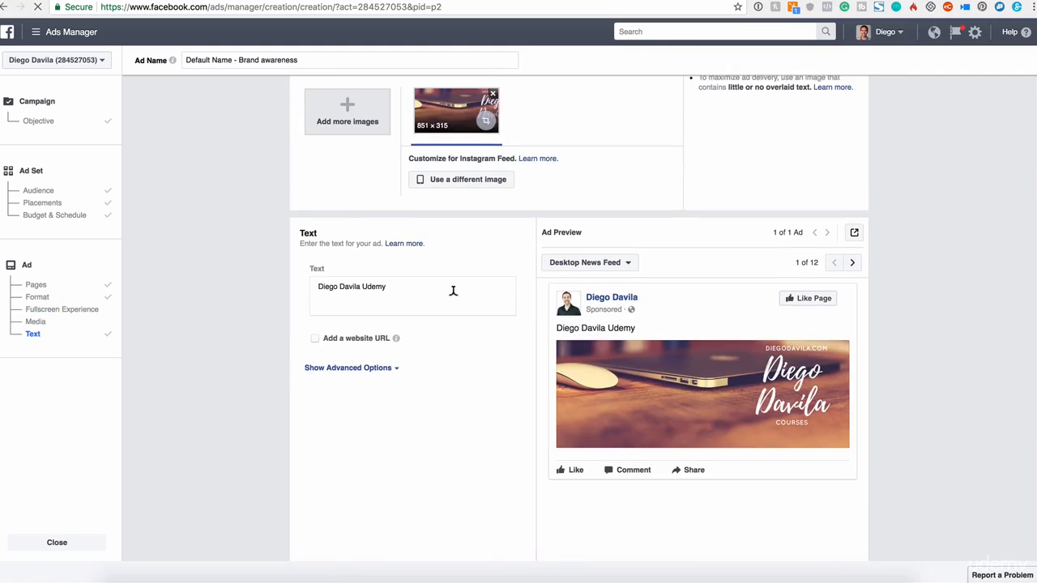
left_click(308, 180)
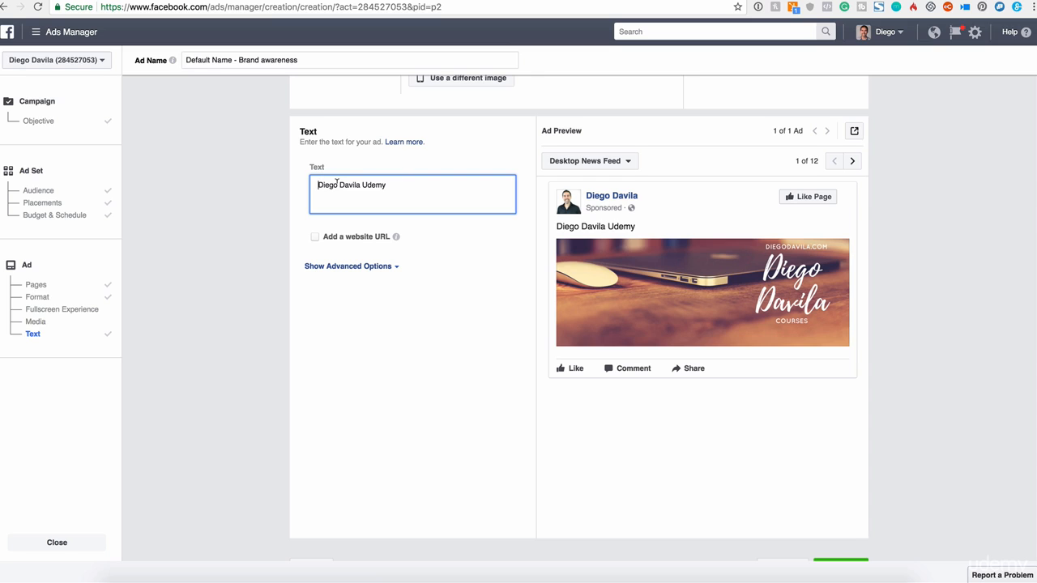
left_click_drag(335, 185, 407, 192)
left_click(615, 230)
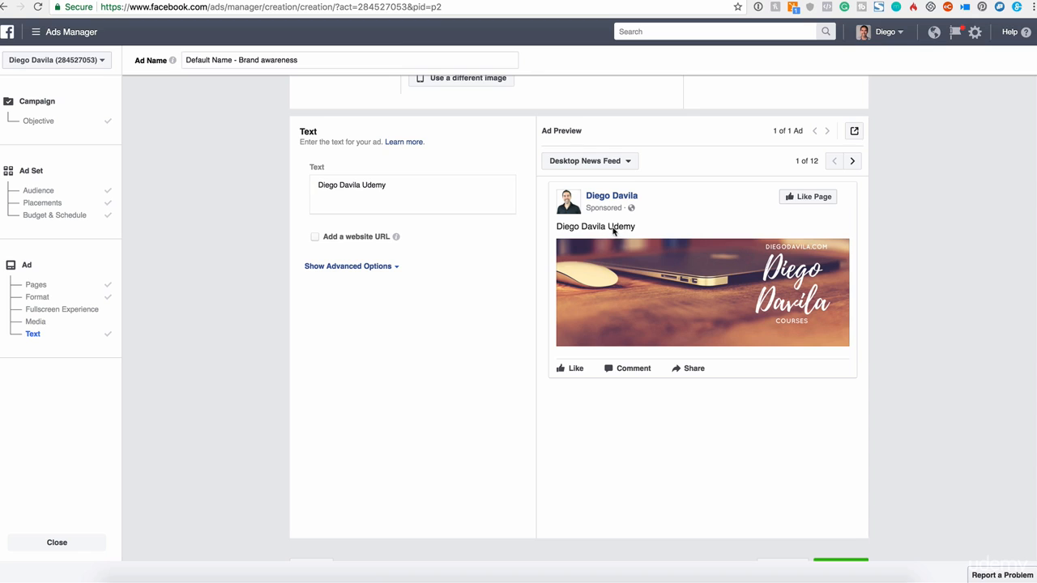
left_click(315, 237)
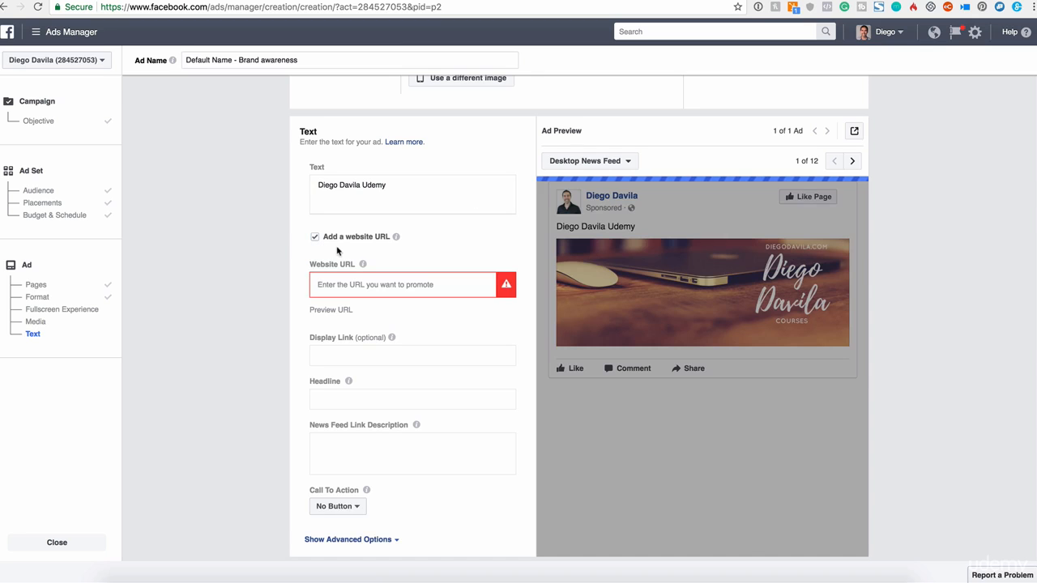
left_click(370, 282)
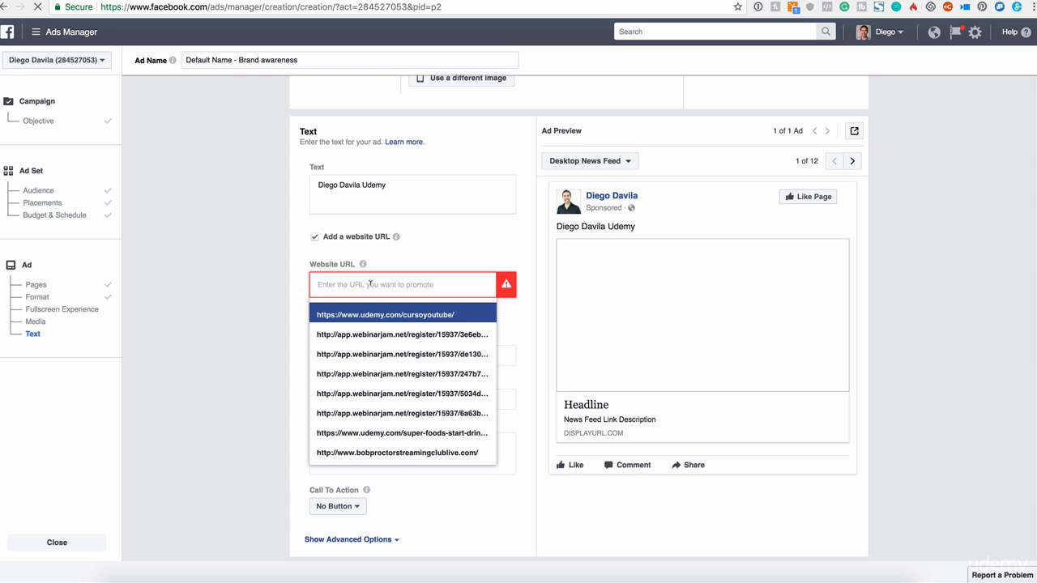
type("http")
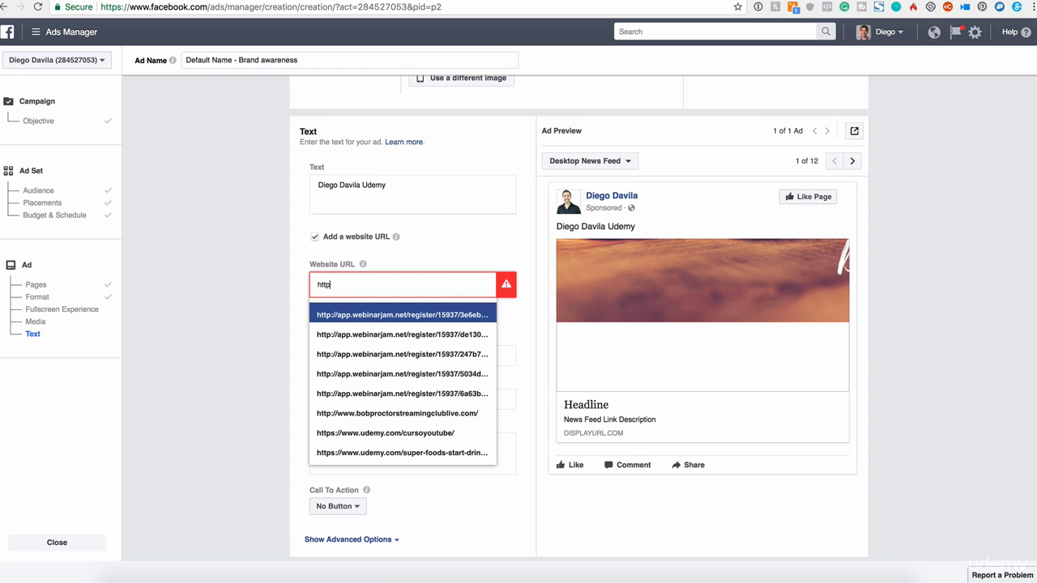
type("s://dieg")
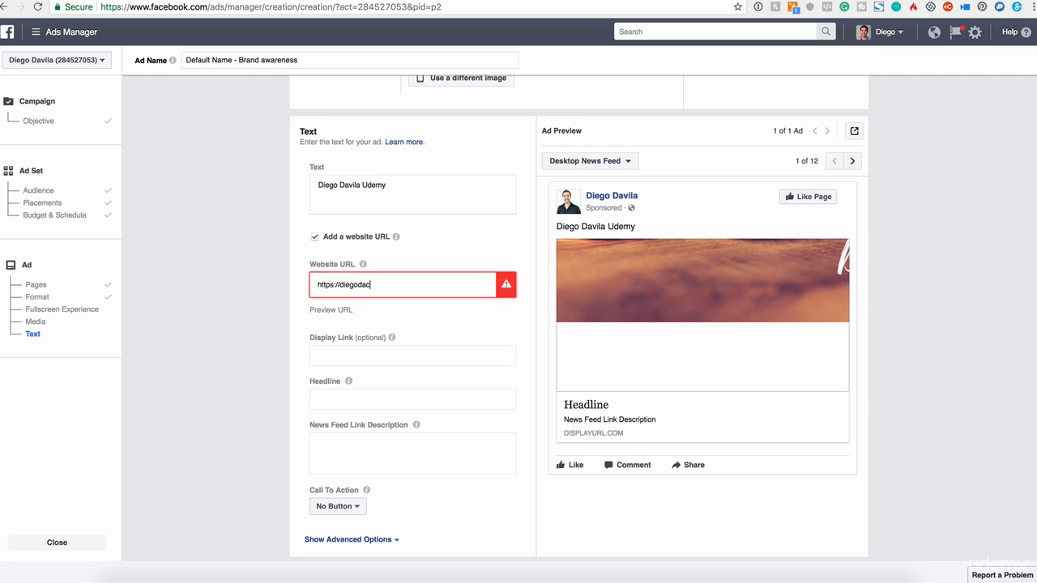
type("odavila.com")
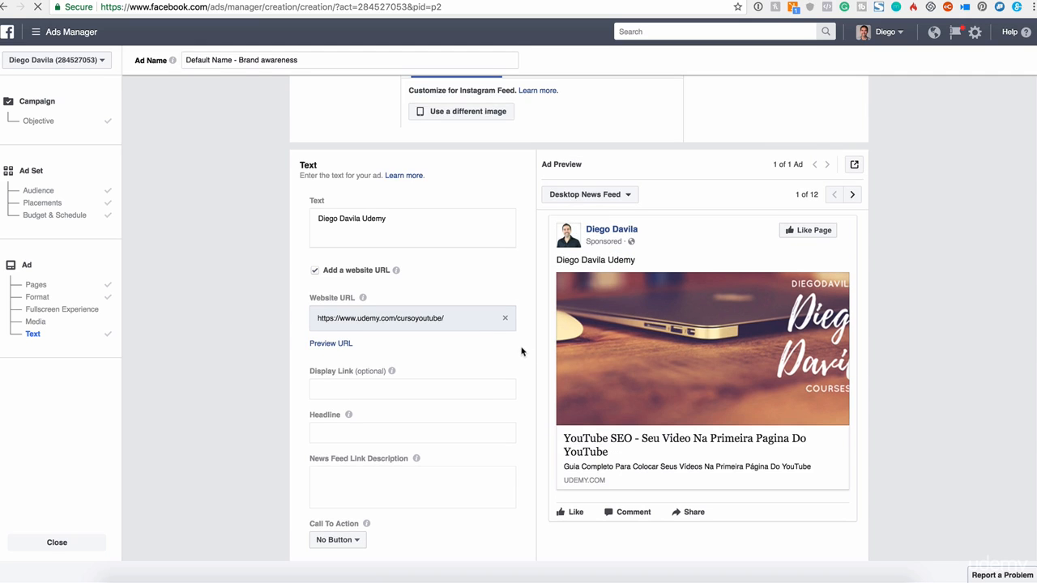
Check the ad's Desktop News Feed preview and compare it with the Mobile News Feed and Feature Phone previews
scroll(521, 351, "down", 2)
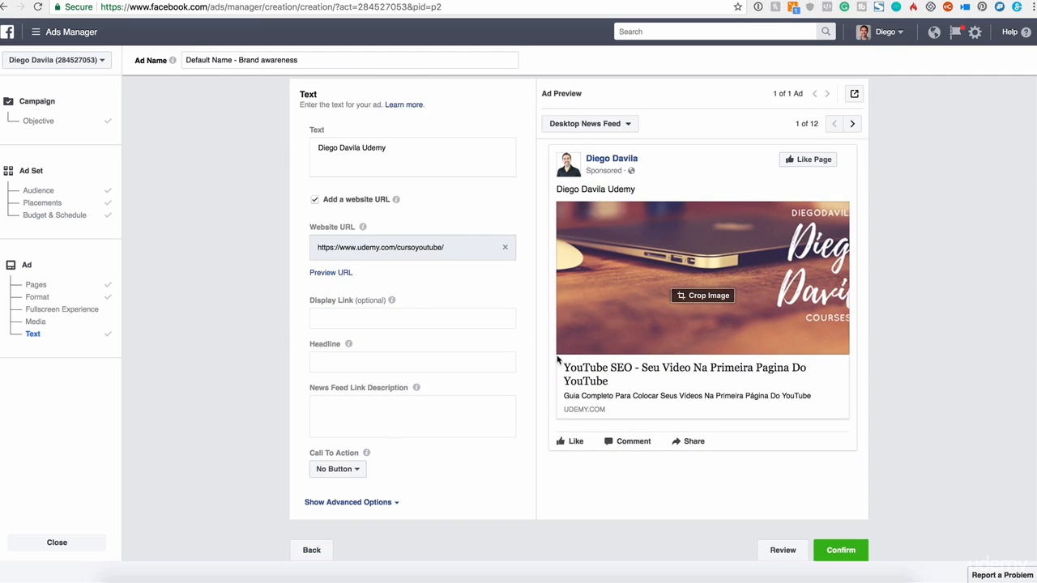
scroll(558, 174, "up", 1)
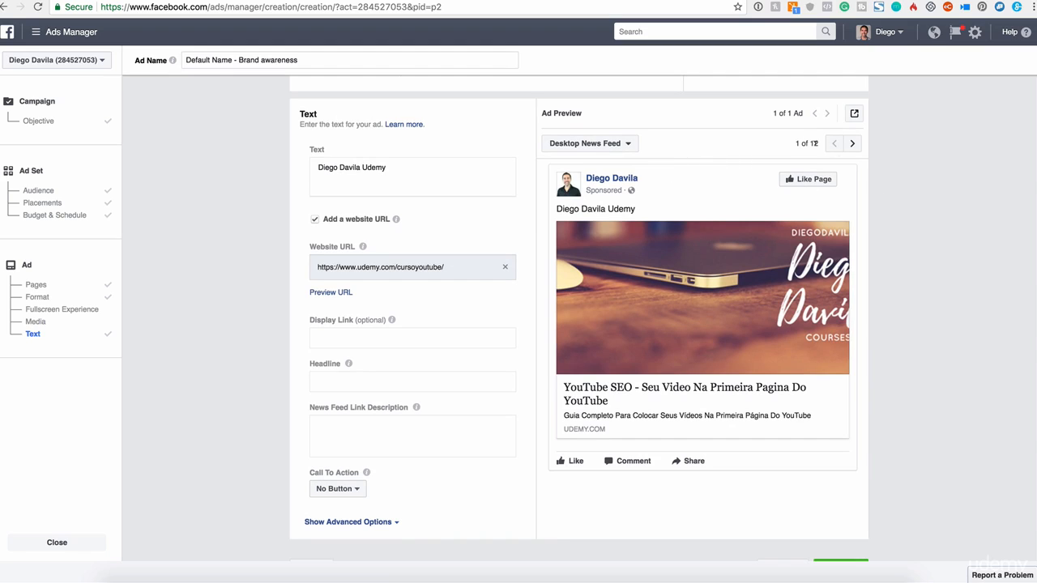
mouse_move(701, 312)
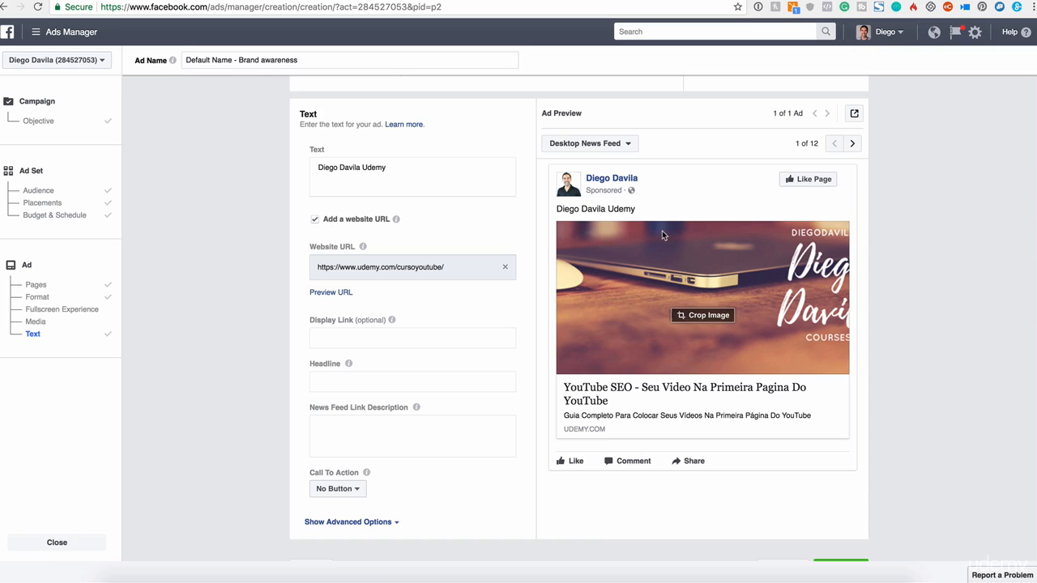
left_click(627, 146)
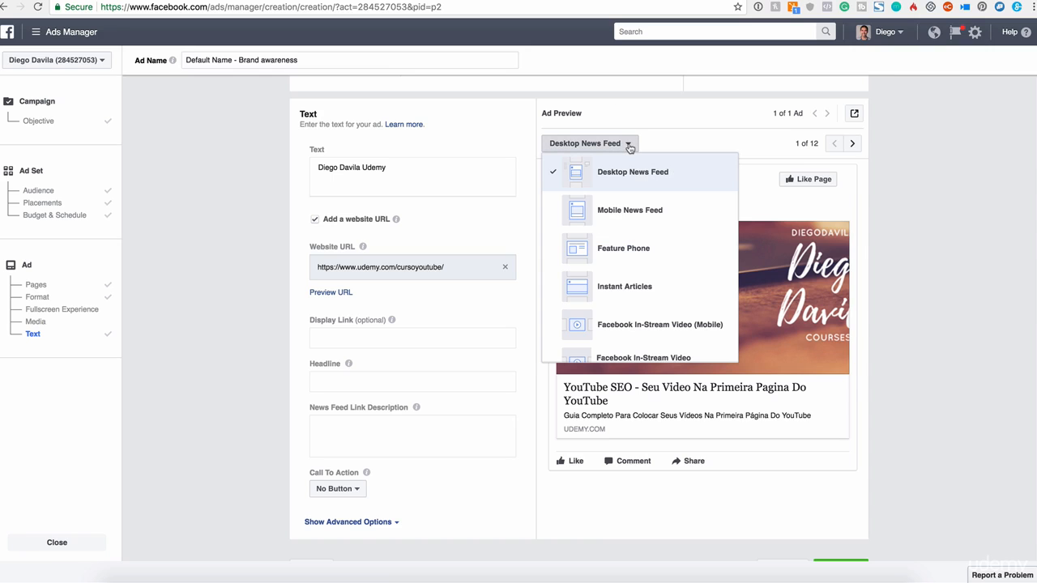
left_click(630, 214)
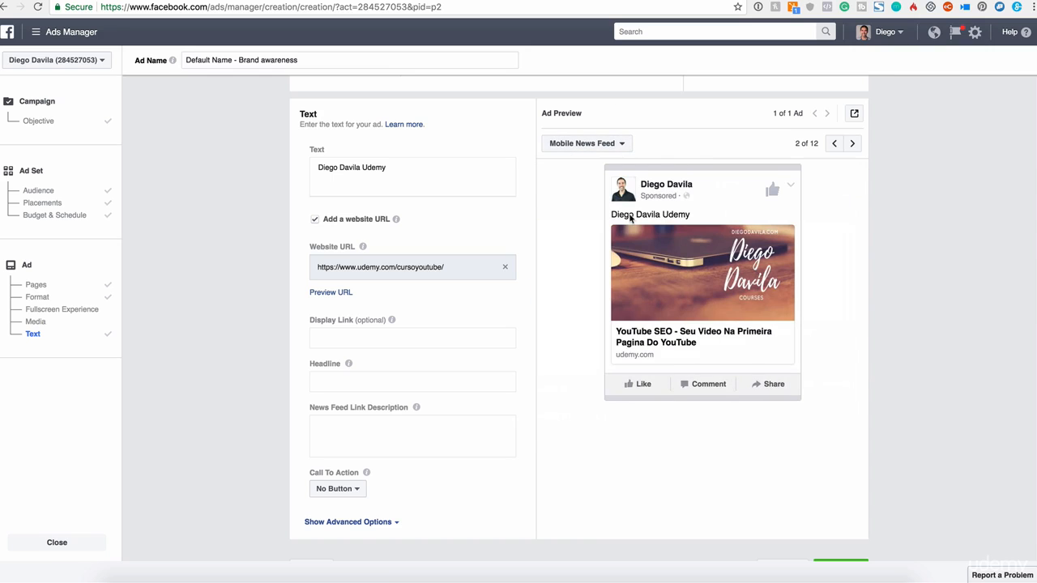
left_click(621, 143)
left_click(612, 246)
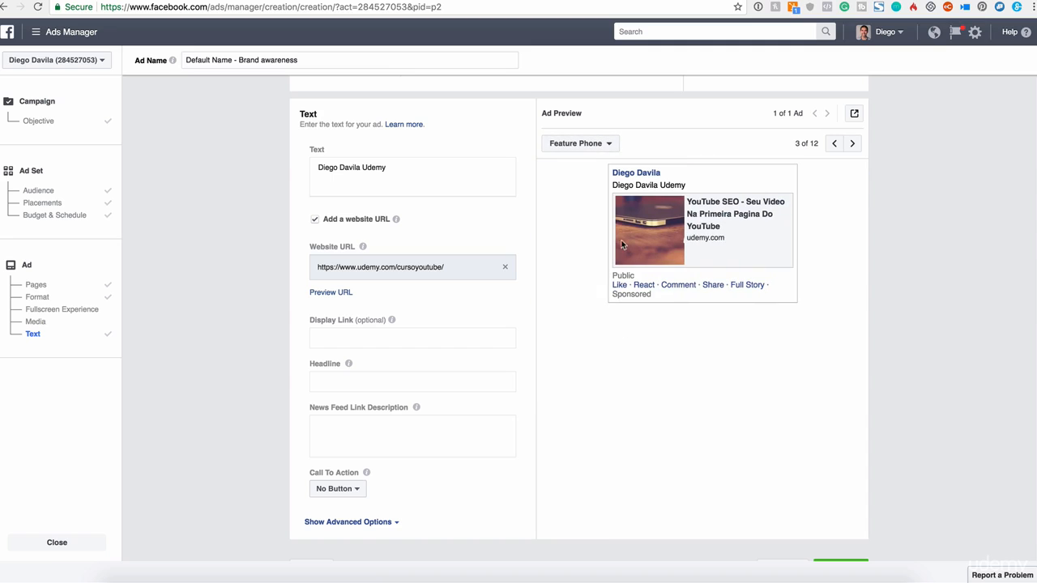
Preview the ad in Instant Articles and in Facebook In-Stream Video for mobile and desktop
left_click(854, 144)
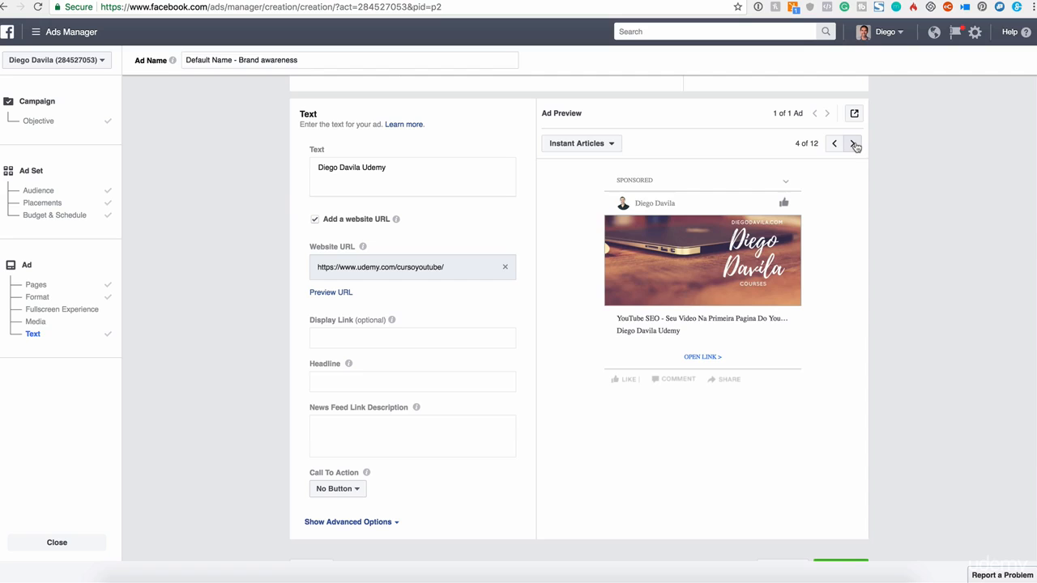
left_click(854, 144)
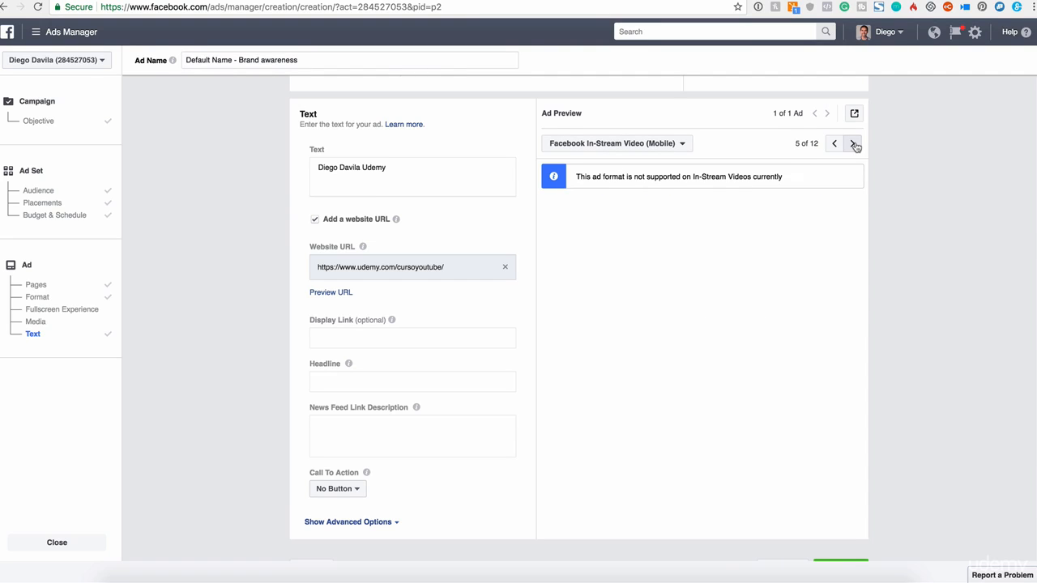
left_click(855, 145)
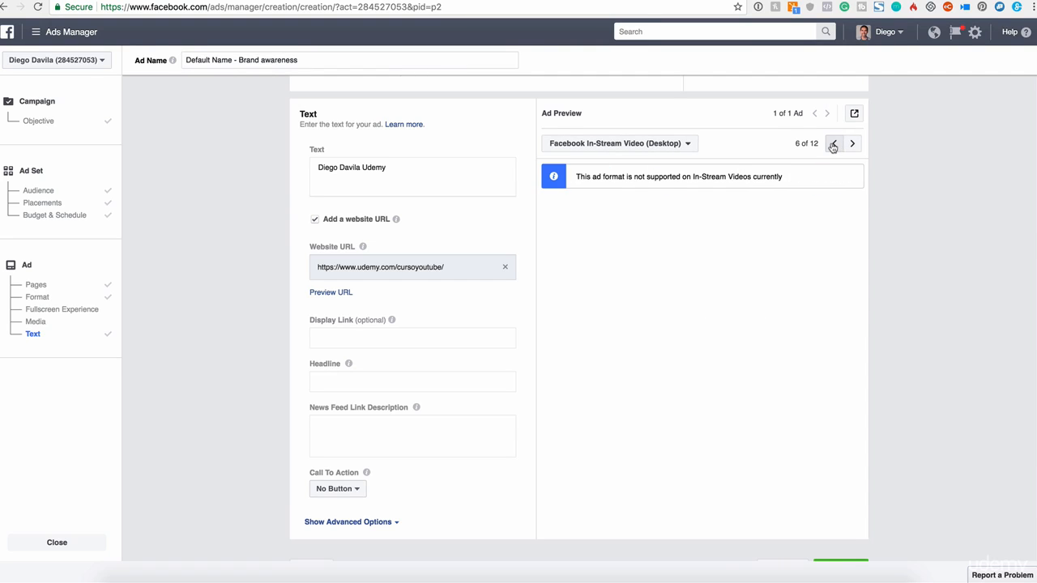
Return the ad preview to the Desktop News Feed placement
left_click(834, 146)
left_click(833, 146)
left_click(833, 146)
left_click(833, 146)
left_click(833, 145)
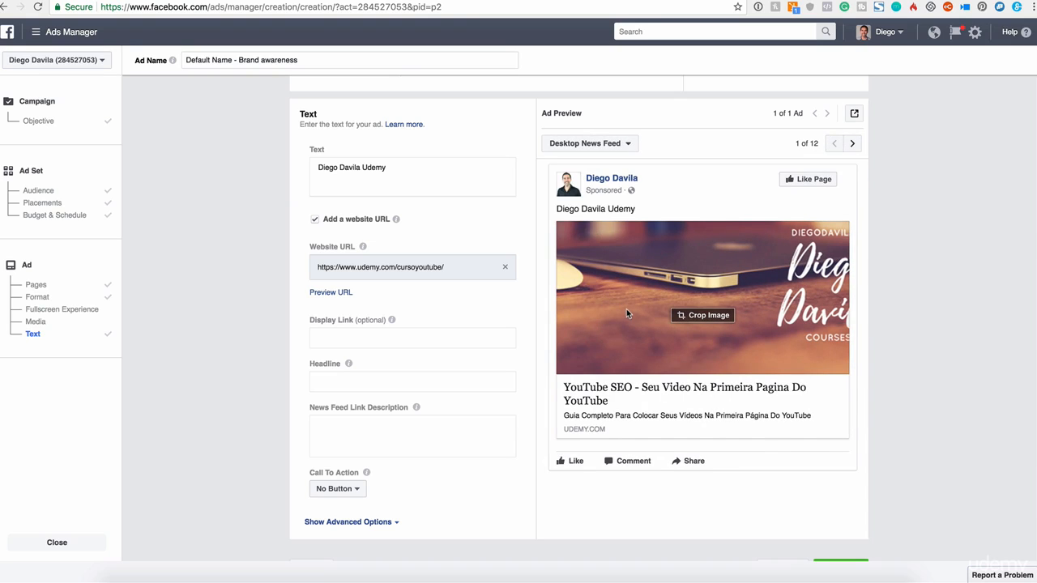
Leave the unfinished ad without confirming it and go to the account's campaign list
scroll(627, 308, "down", 2)
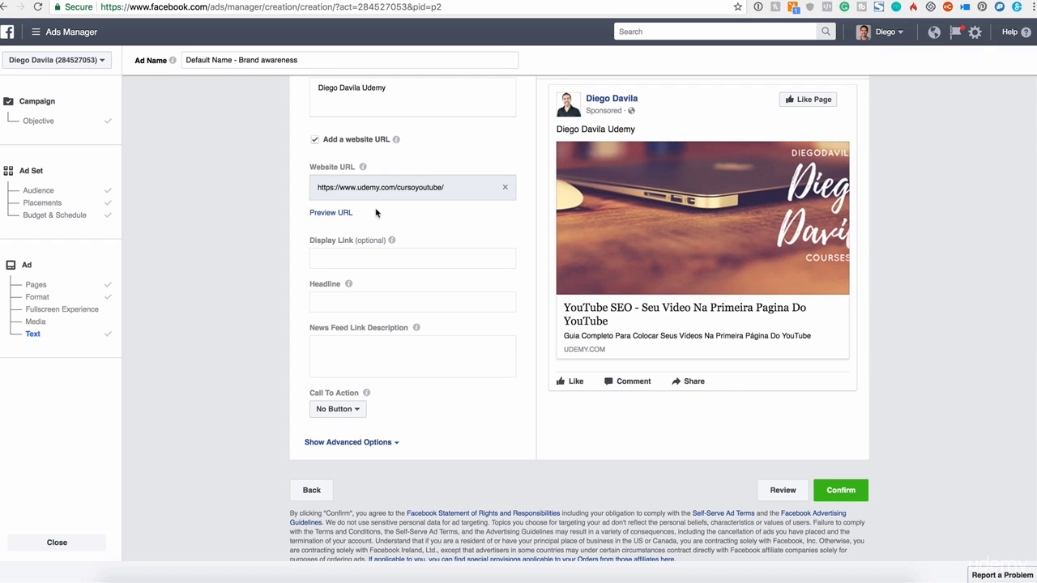
left_click(36, 31)
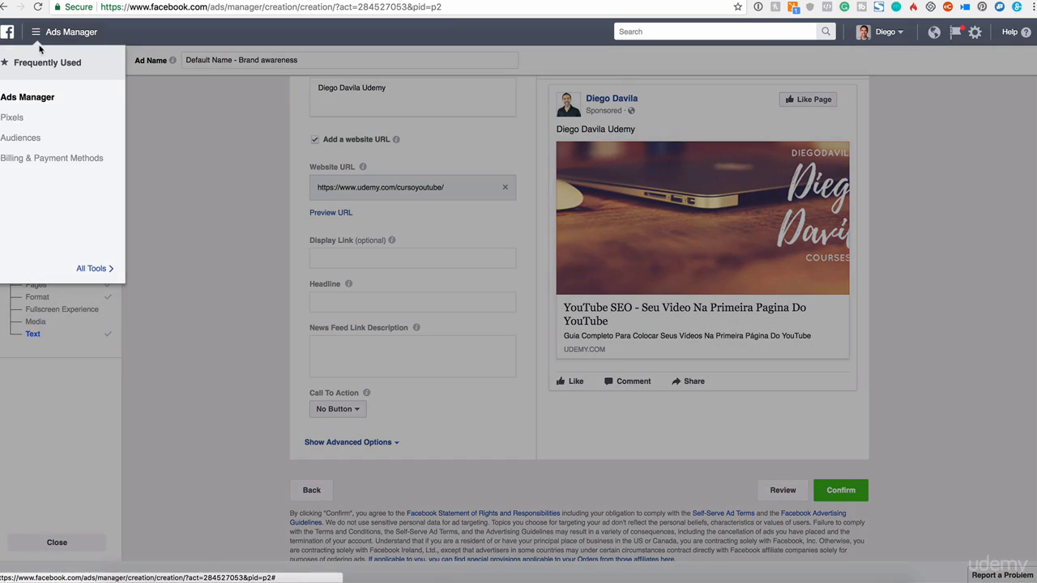
left_click(36, 105)
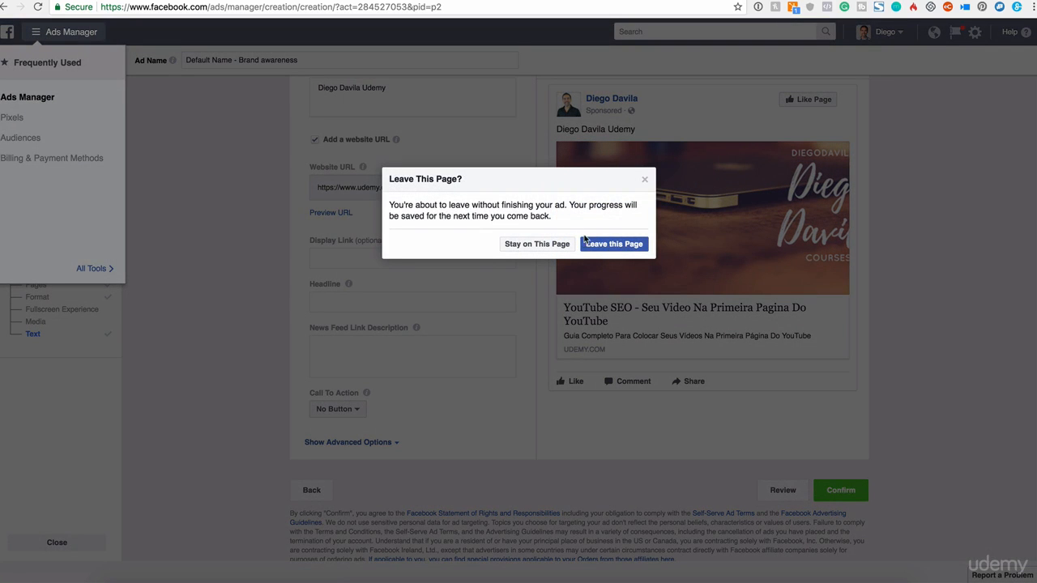
left_click(615, 244)
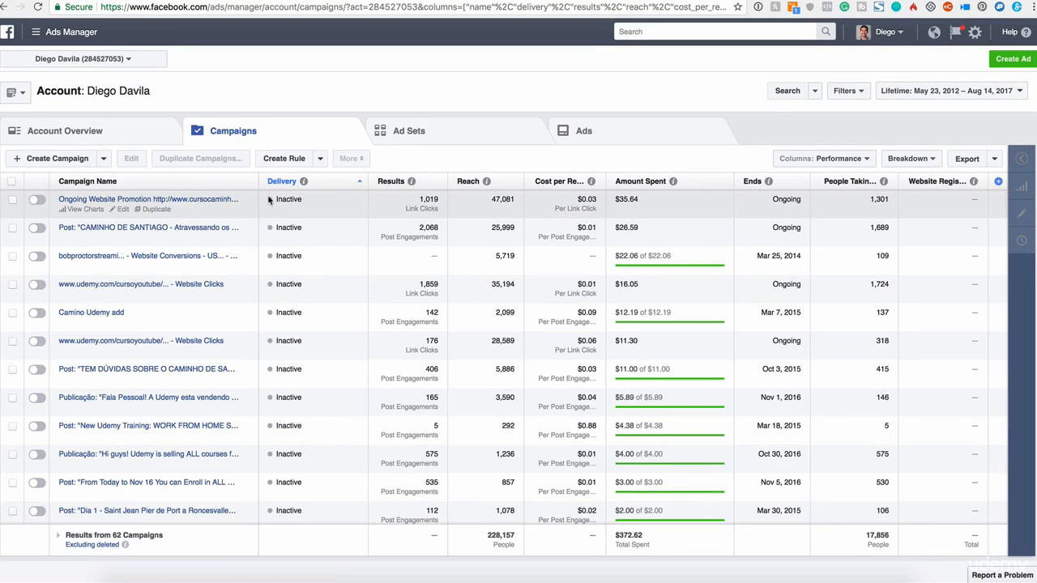
Select the Ongoing Website Promotion campaign at the head of the list and check its delivery status
left_click(309, 198)
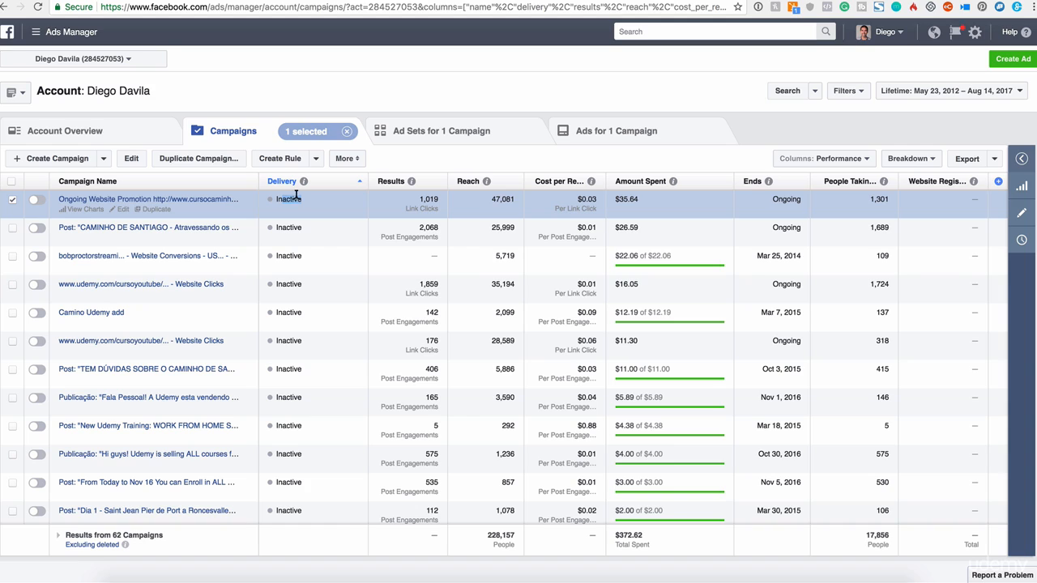
left_click(289, 199)
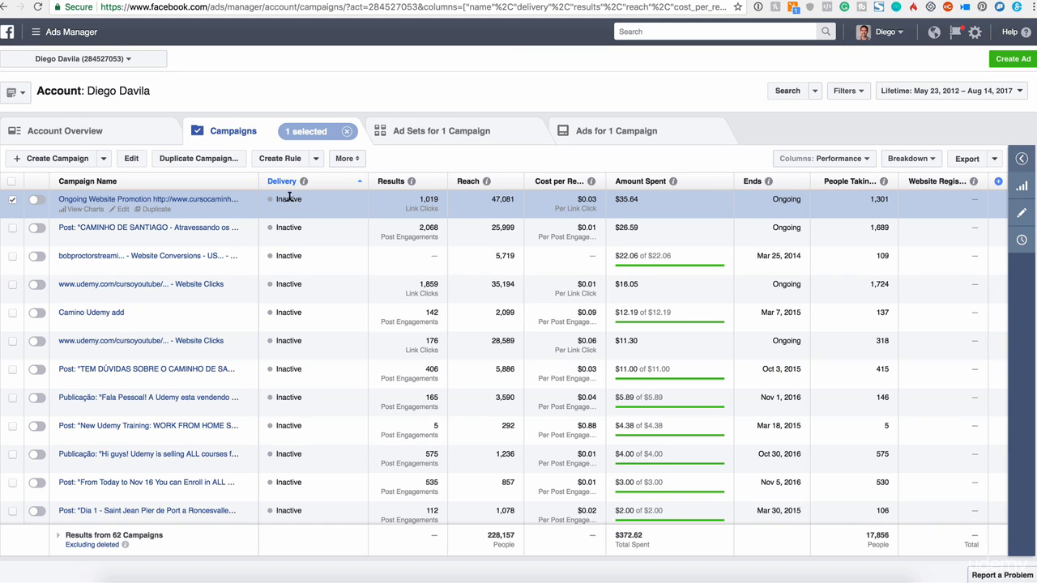